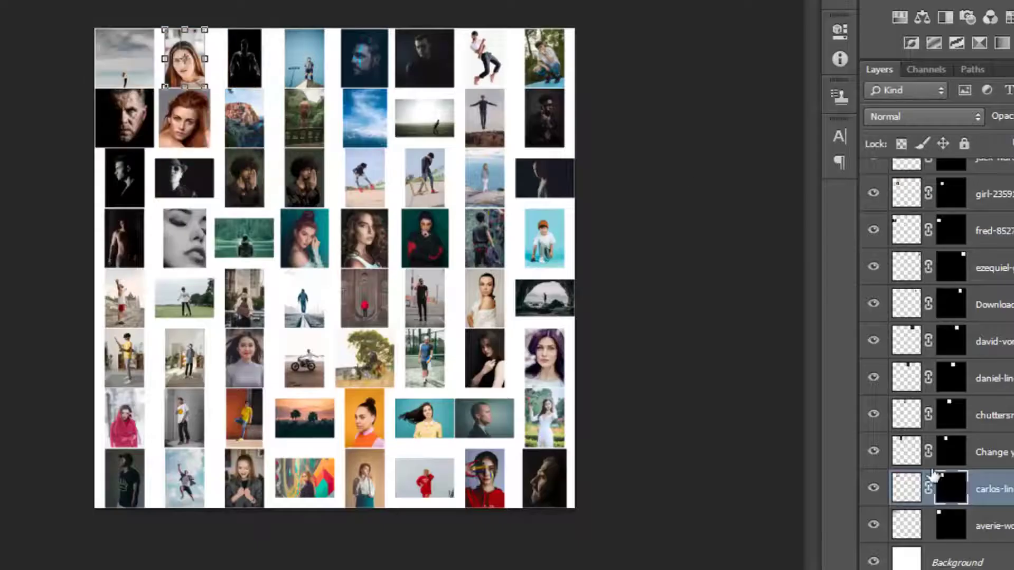
# Switch from the finished collage preview to the IMG_7026.JPG portrait document.
pyautogui.moveTo(258, 41); pyautogui.dragTo(260, 6)
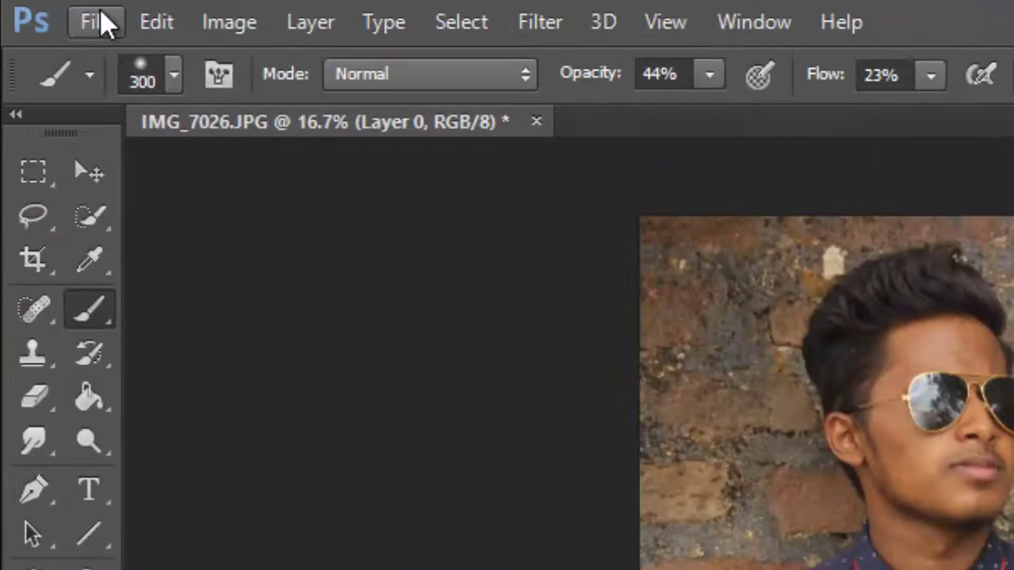
# Bring up the File menu to reach Automate > Contact Sheet II.
pyautogui.click(44, 10)
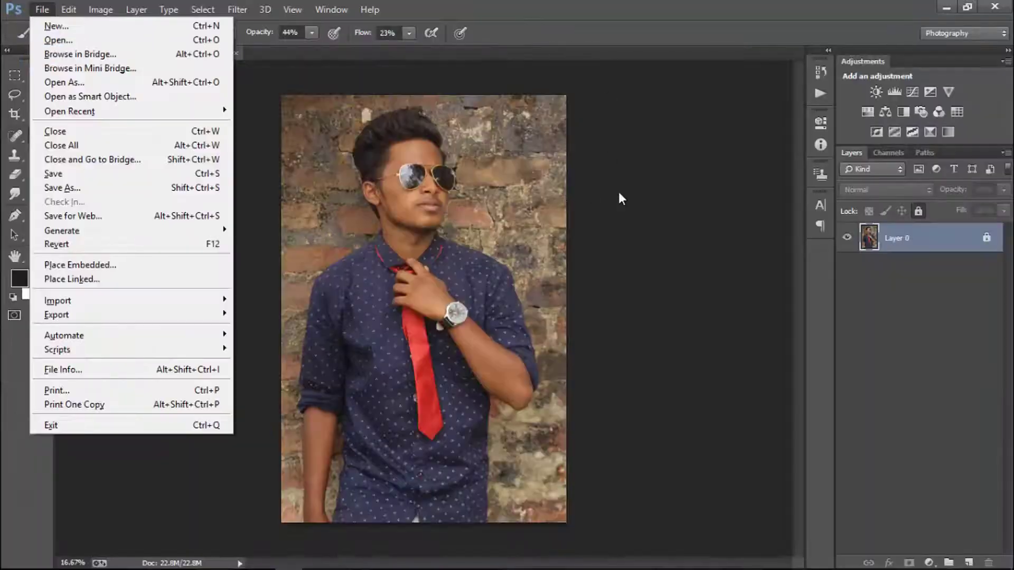
pyautogui.click(643, 166)
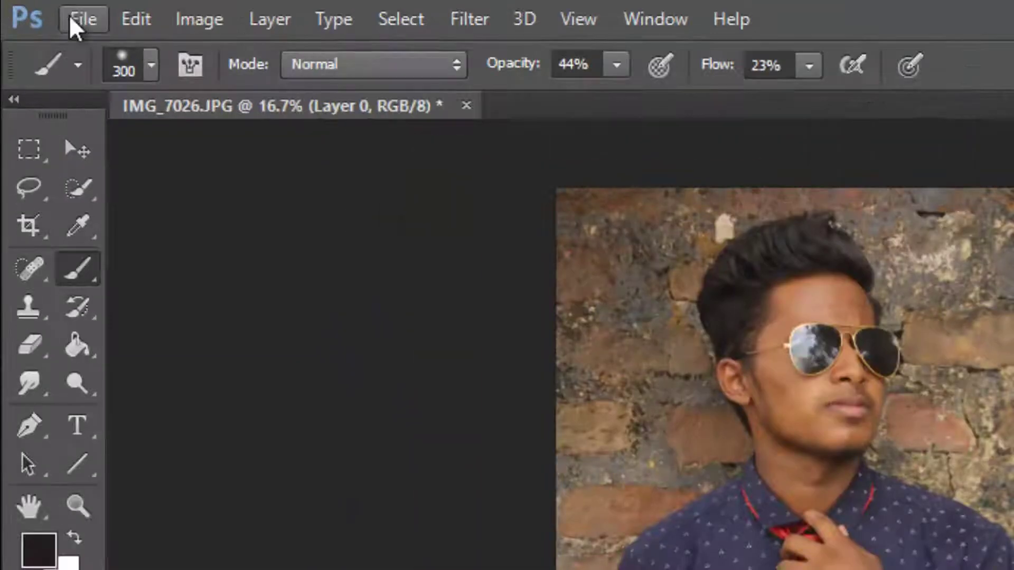
pyautogui.click(42, 10)
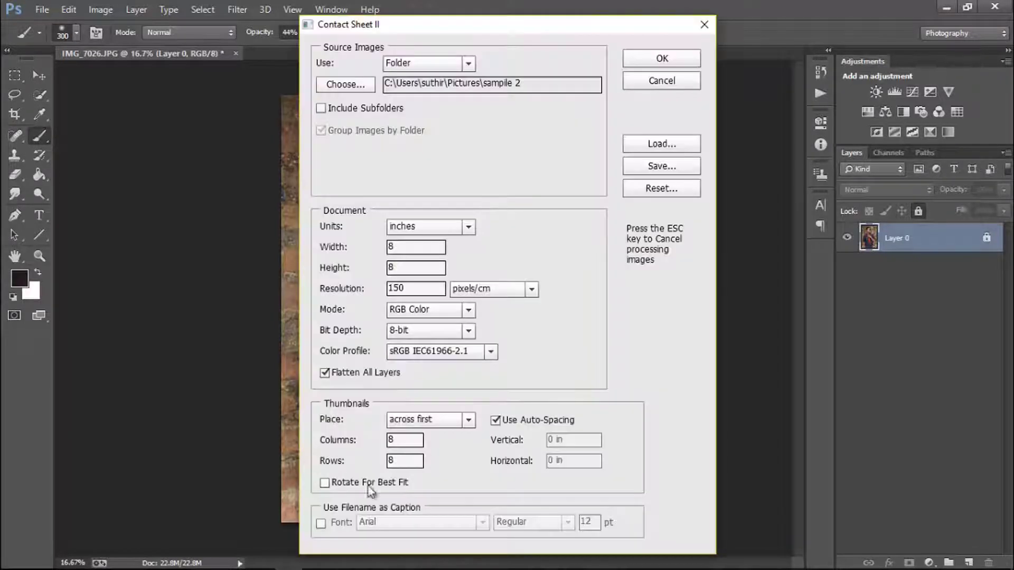
# Keep Folder as the contact sheet source and choose Pictures > sampile 2.
pyautogui.click(421, 66)
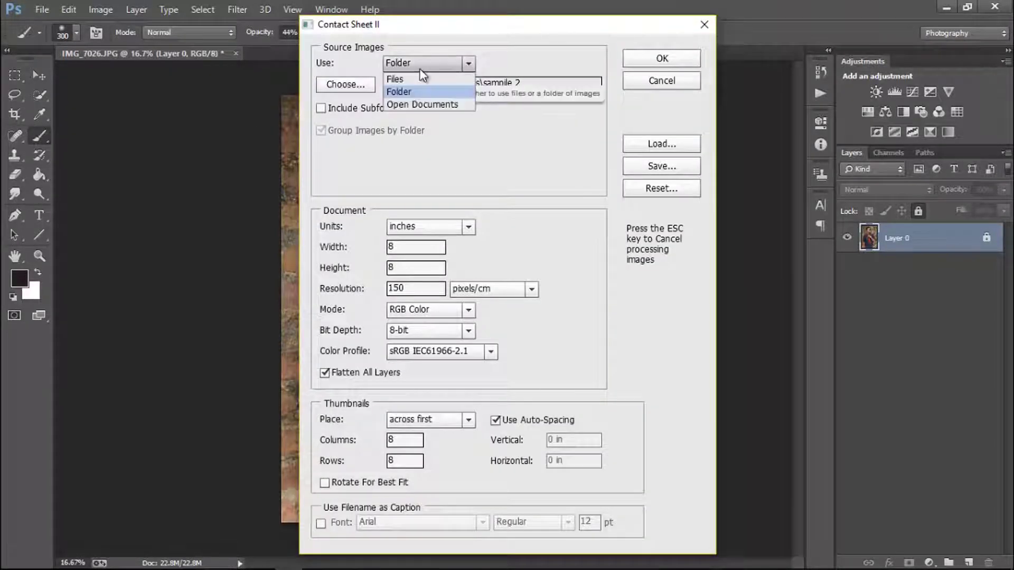
pyautogui.click(411, 68)
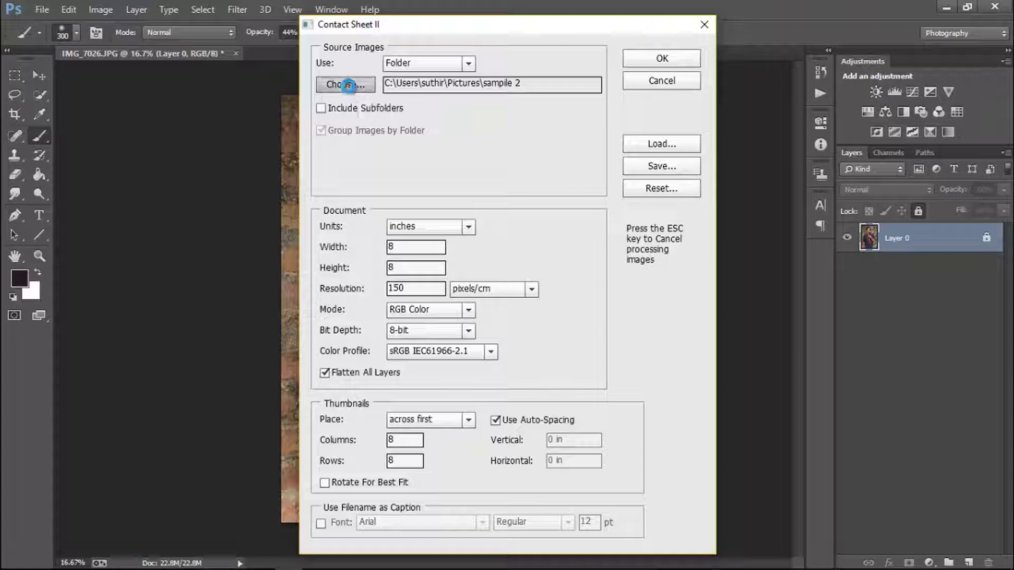
pyautogui.click(347, 86)
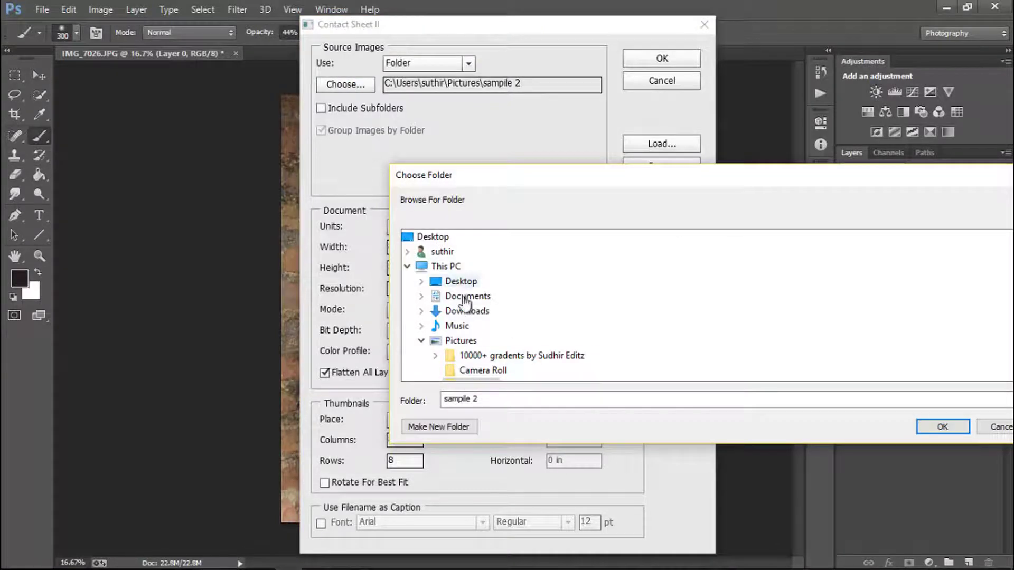
pyautogui.click(461, 342)
pyautogui.moveTo(558, 180); pyautogui.dragTo(445, 66)
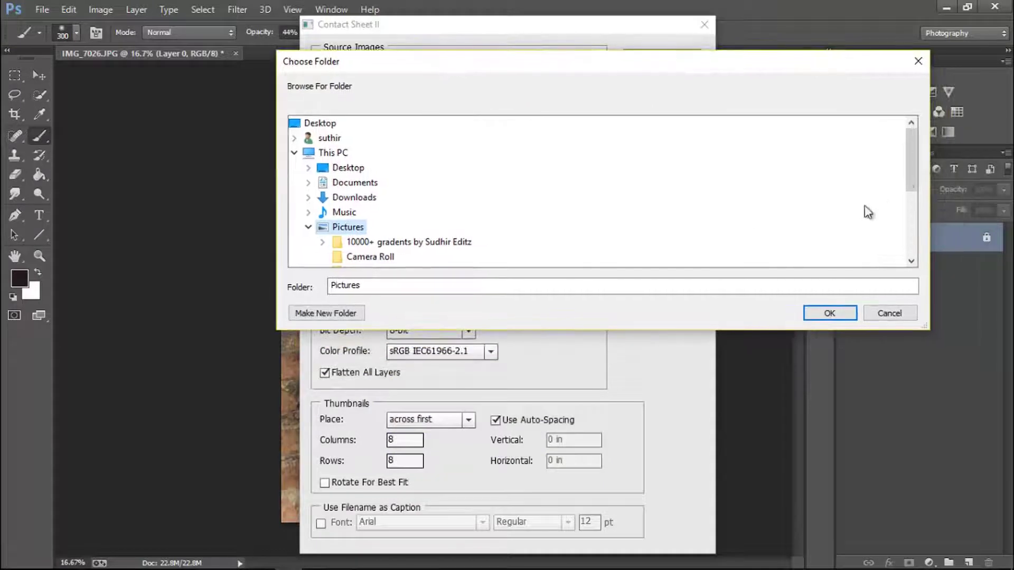
pyautogui.moveTo(912, 172); pyautogui.dragTo(912, 218)
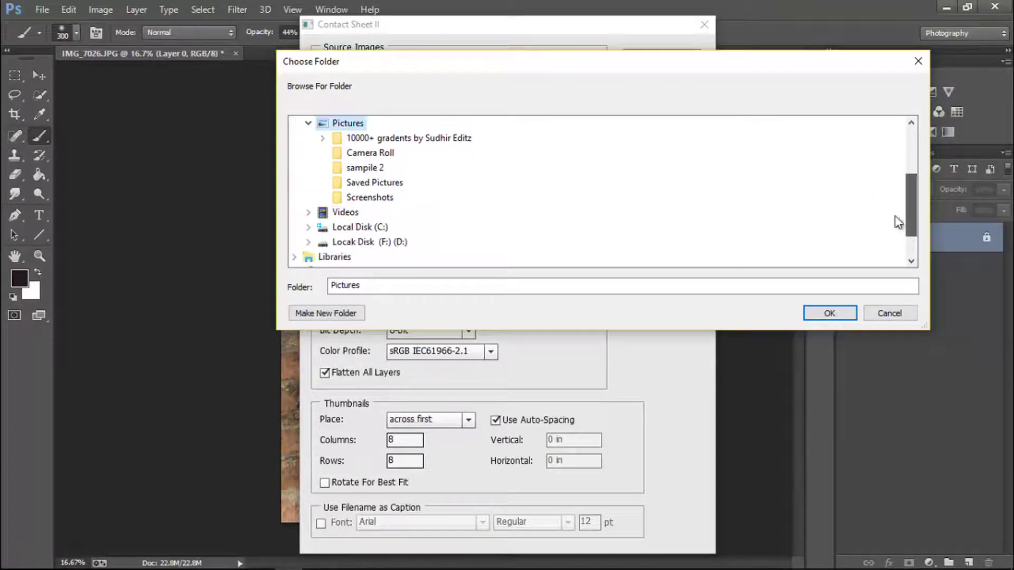
pyautogui.click(369, 169)
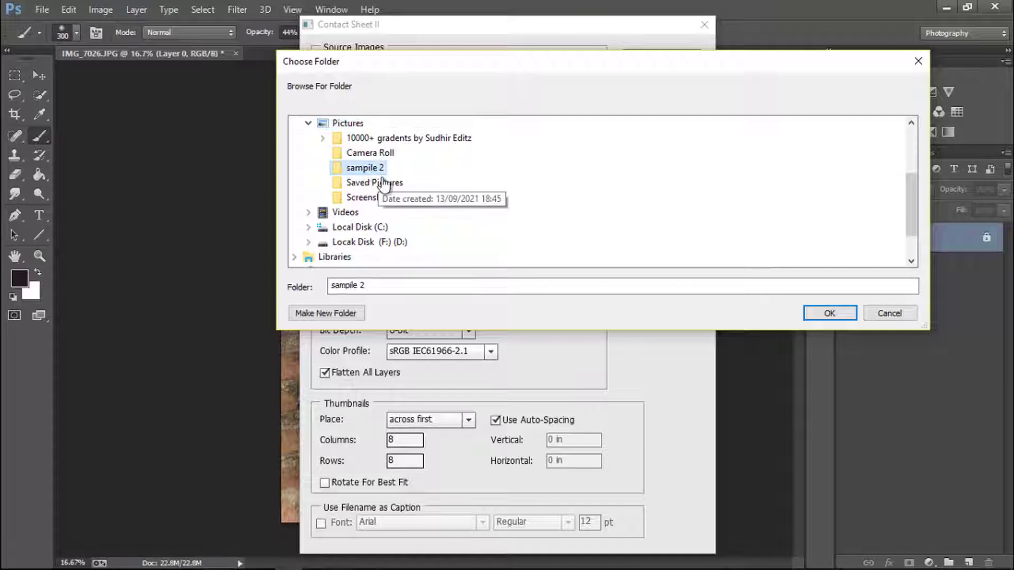
pyautogui.click(826, 313)
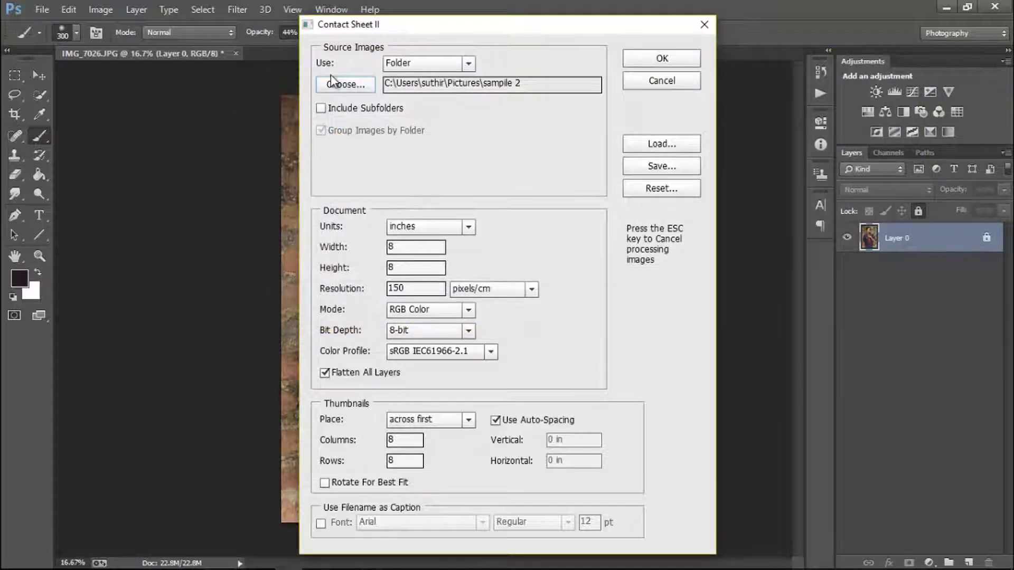
pyautogui.click(321, 108)
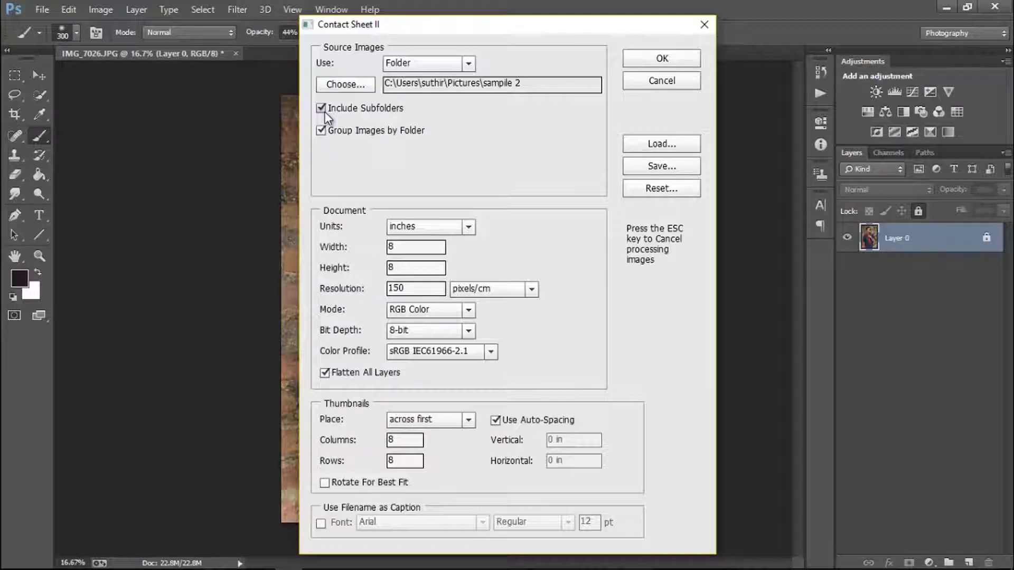
pyautogui.click(321, 109)
pyautogui.click(413, 227)
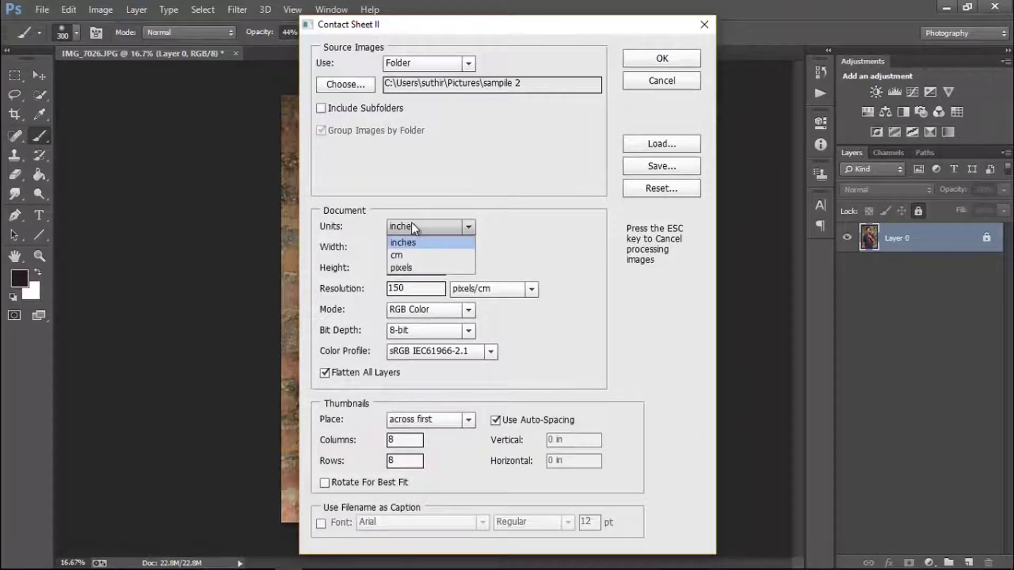
pyautogui.click(400, 246)
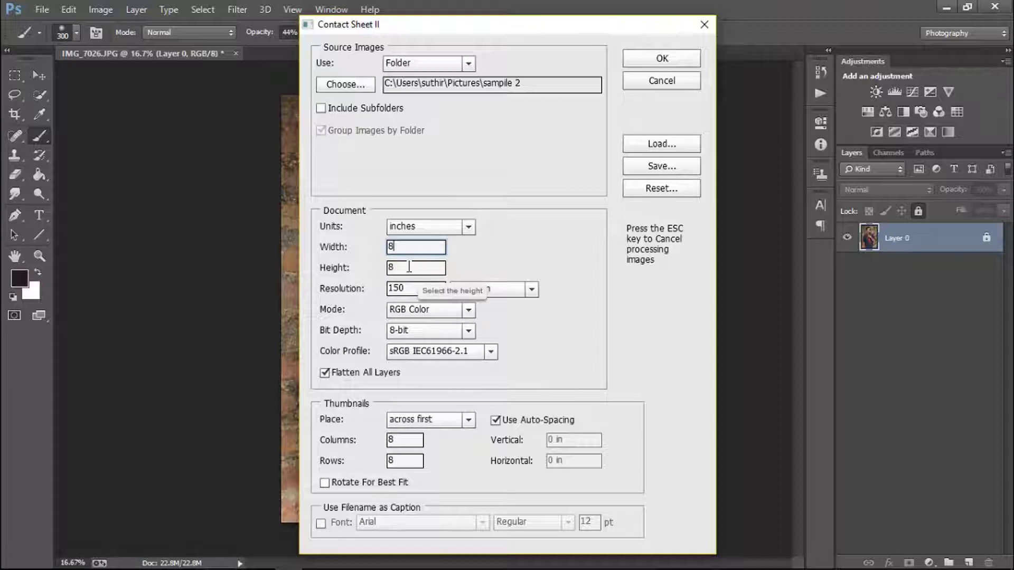
pyautogui.doubleClick(415, 289)
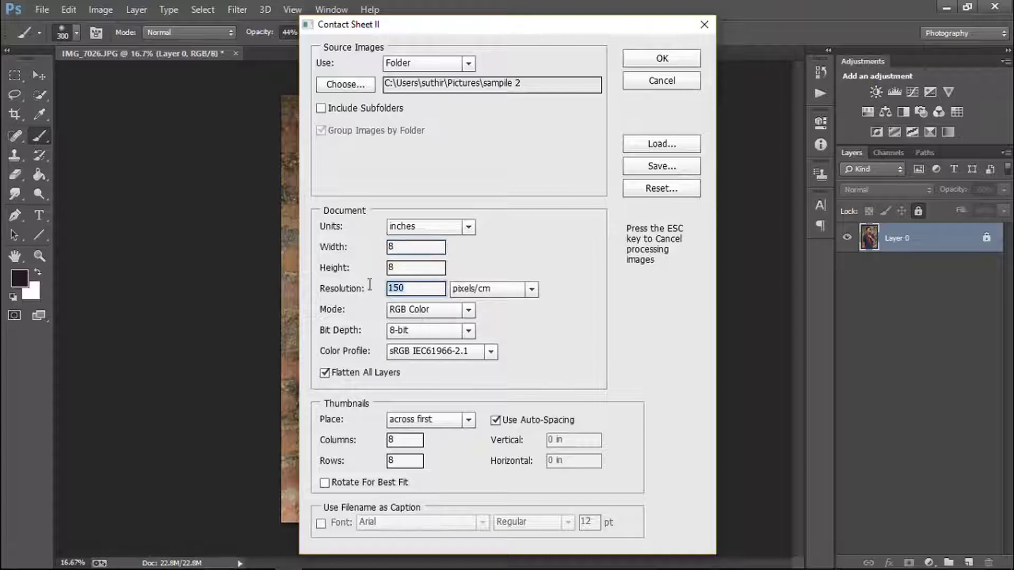
pyautogui.click(489, 293)
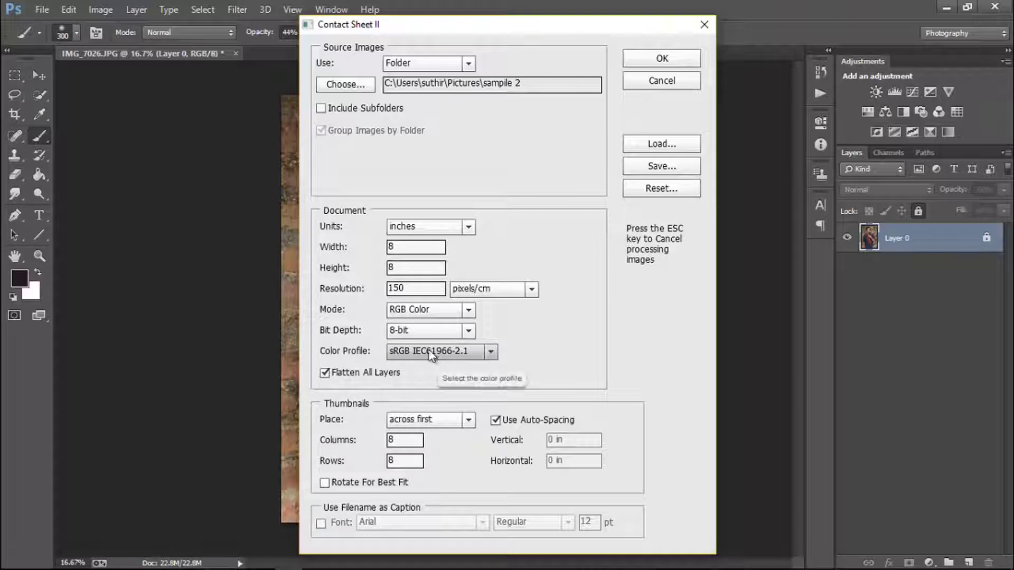
pyautogui.click(423, 426)
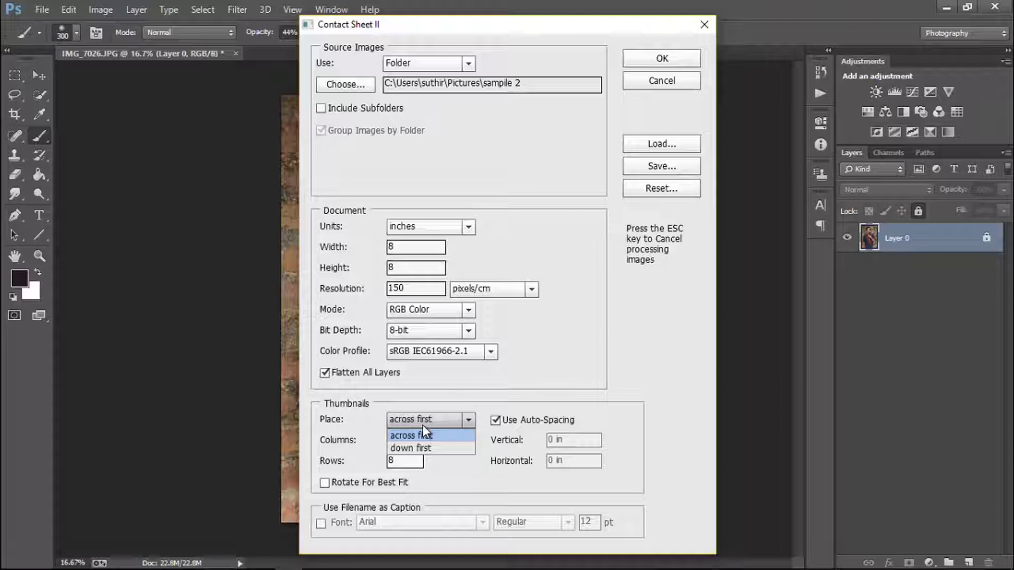
pyautogui.click(464, 477)
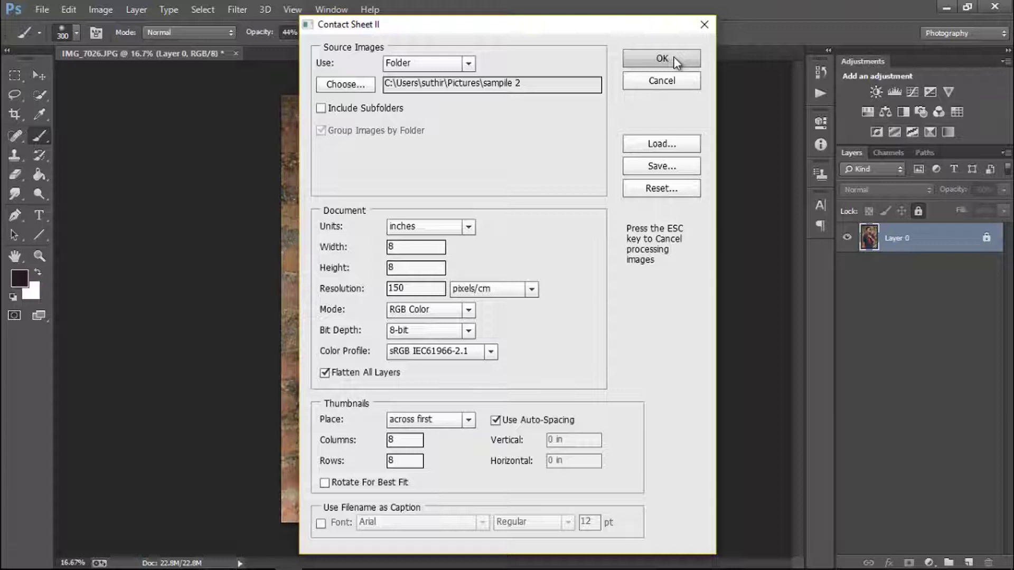
pyautogui.click(673, 56)
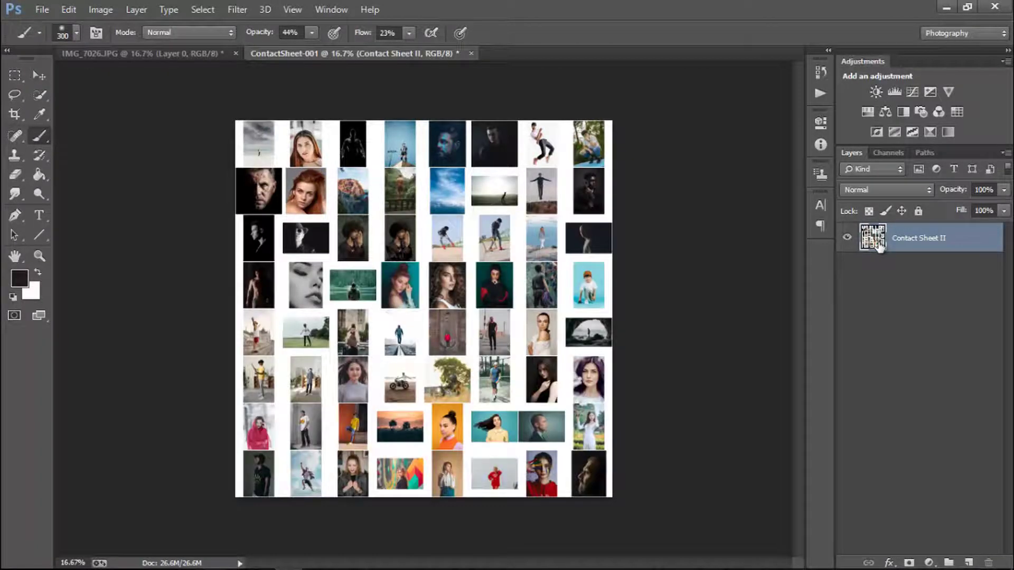
# Step back three history states with Ctrl+Alt+Z to undo the flatten.
pyautogui.hotkey('ctrl', 'alt', 'z')
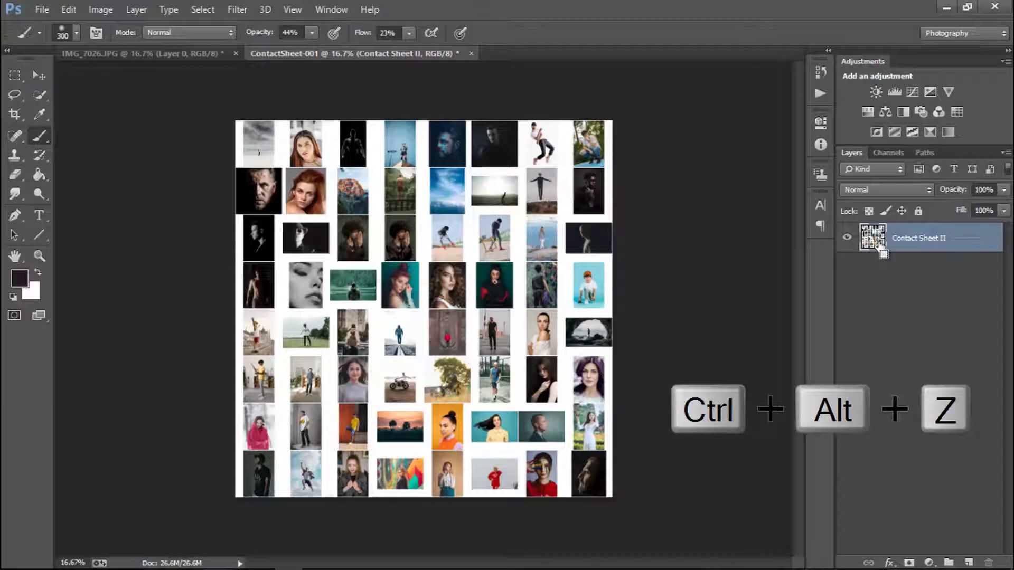
pyautogui.hotkey('ctrl', 'alt', 'z')
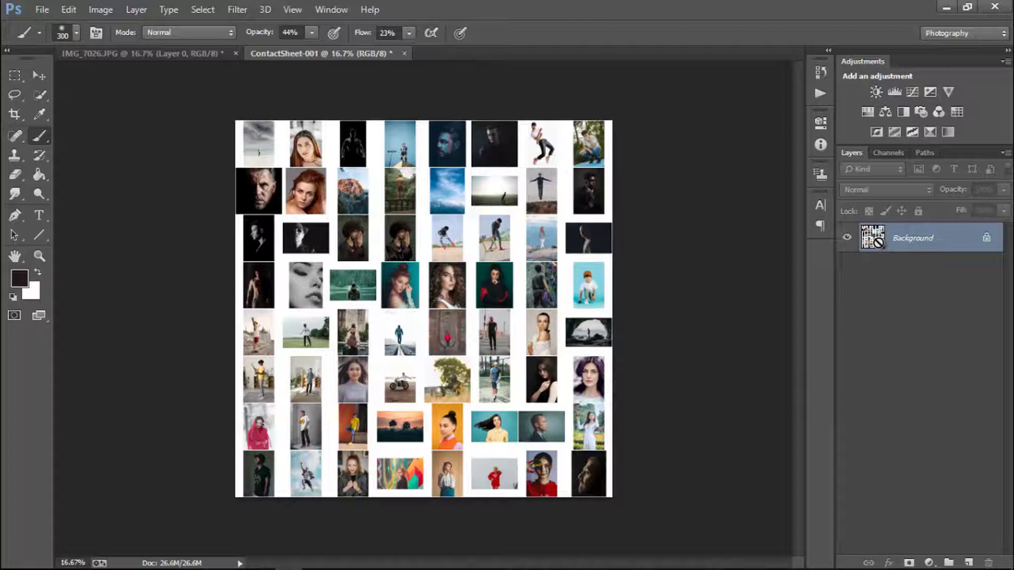
pyautogui.hotkey('ctrl', 'alt', 'z')
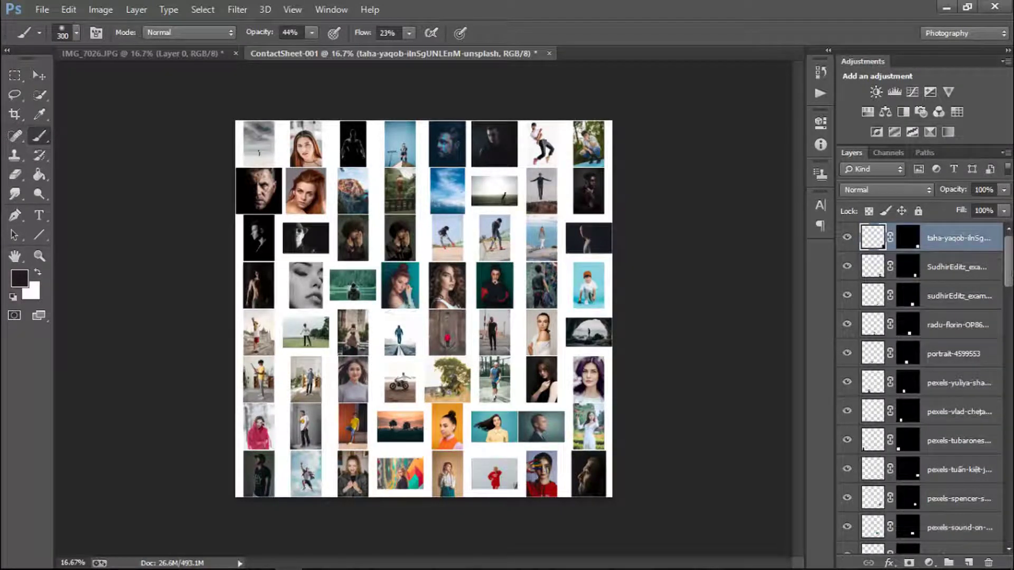
pyautogui.scroll(-15, 925, 369)
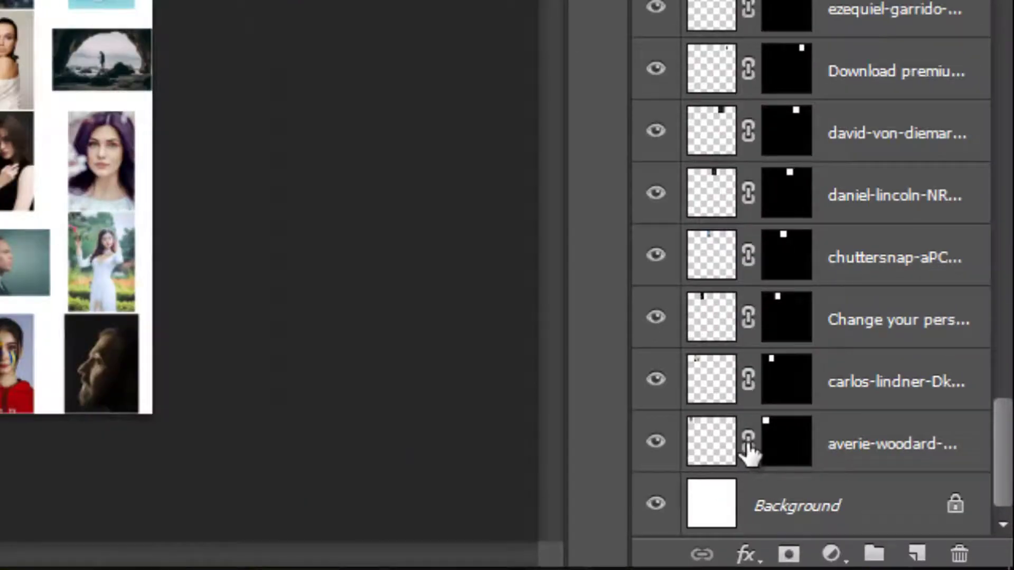
# Free Transform the top-left and redhead photos to fill their tiles.
pyautogui.click(748, 441)
pyautogui.click(720, 444)
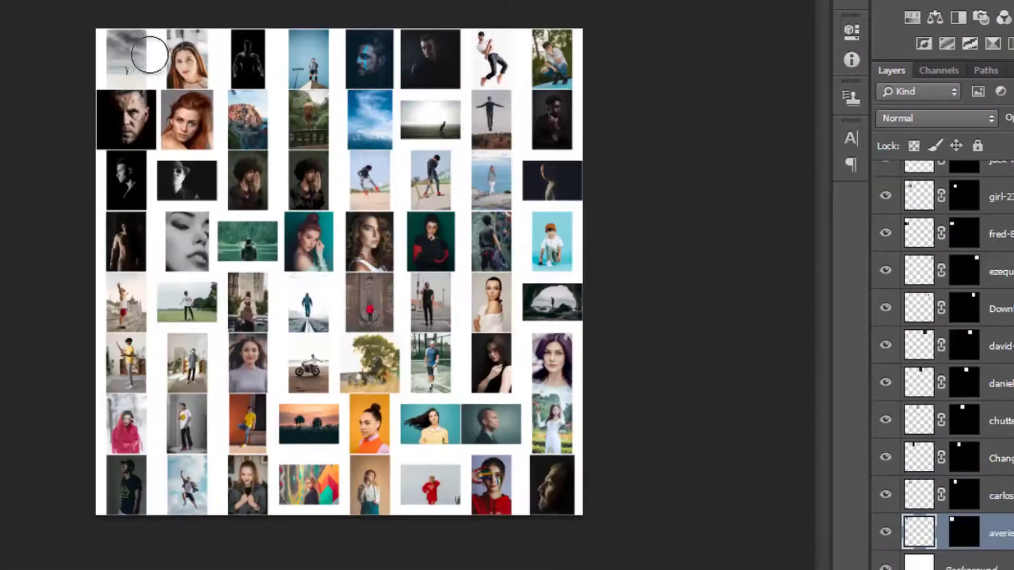
pyautogui.hotkey('ctrl', 't')
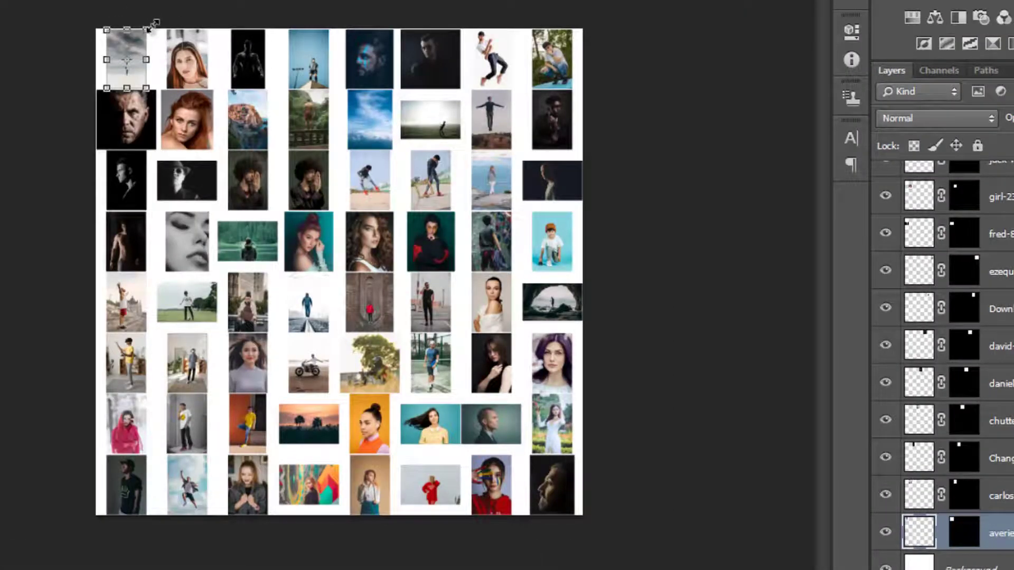
pyautogui.moveTo(157, 23); pyautogui.dragTo(165, 1)
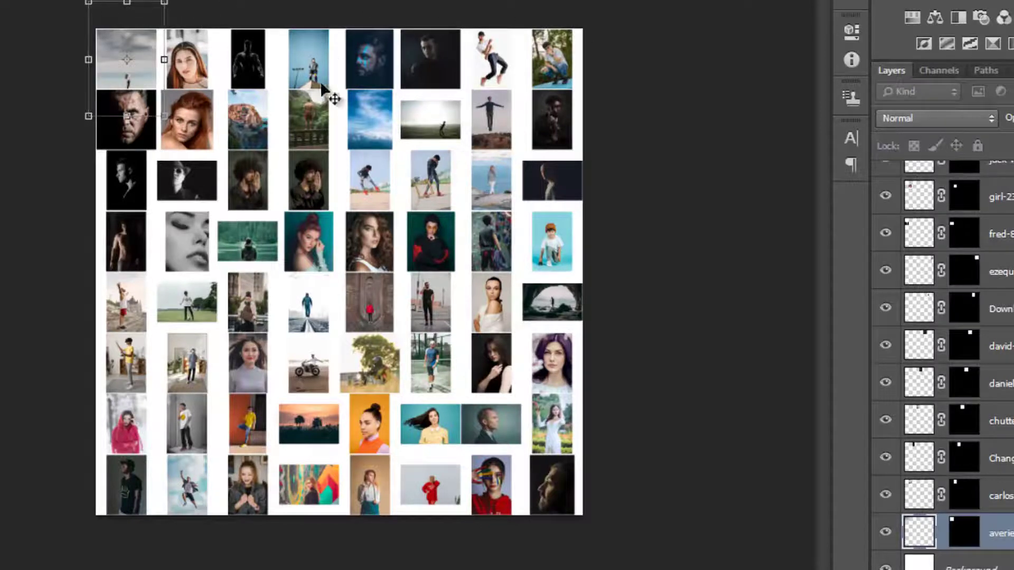
pyautogui.press('Return')
pyautogui.click(953, 493)
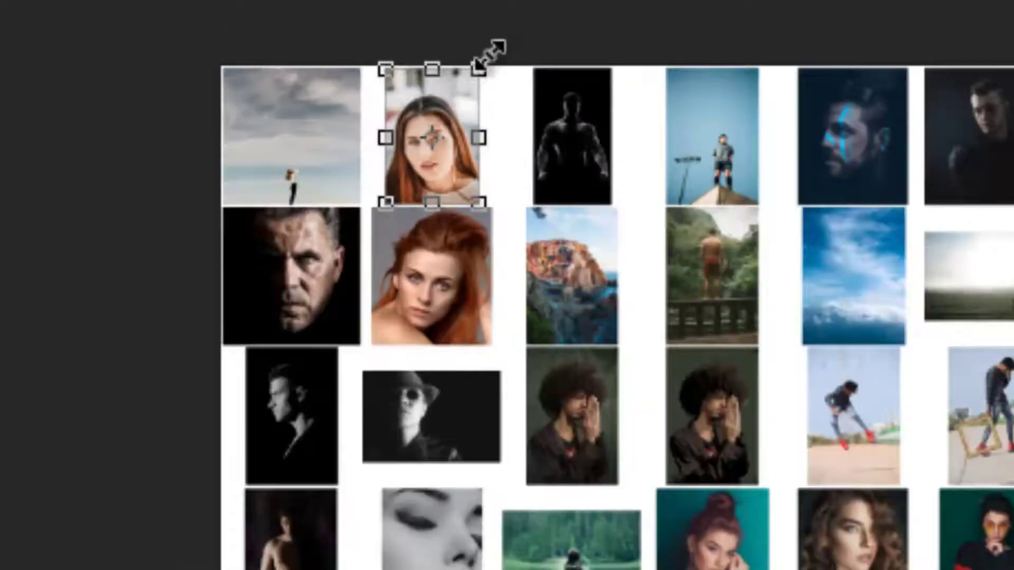
pyautogui.moveTo(209, 24); pyautogui.dragTo(277, 0)
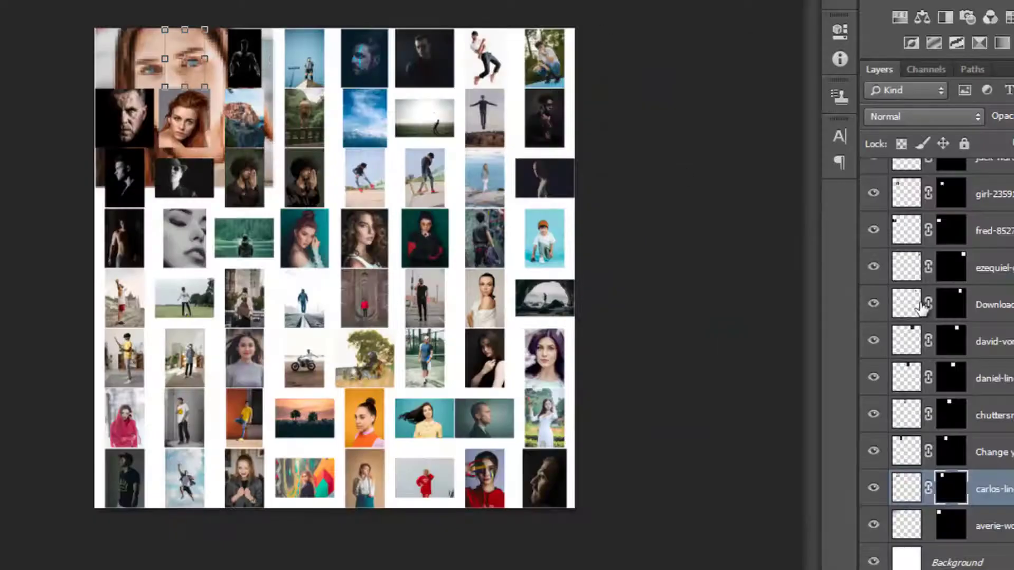
pyautogui.press('Escape')
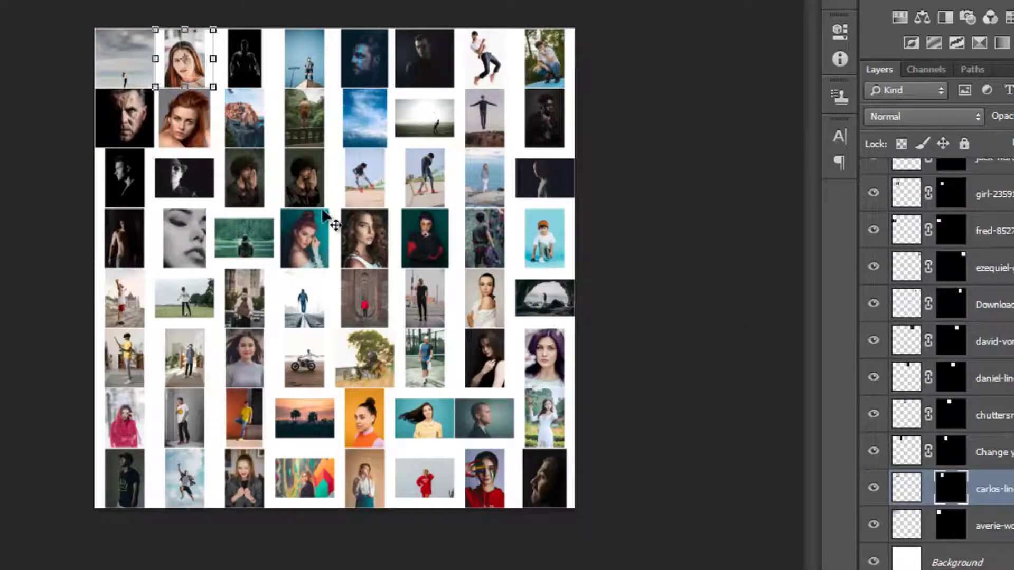
pyautogui.moveTo(214, 23); pyautogui.dragTo(258, 7)
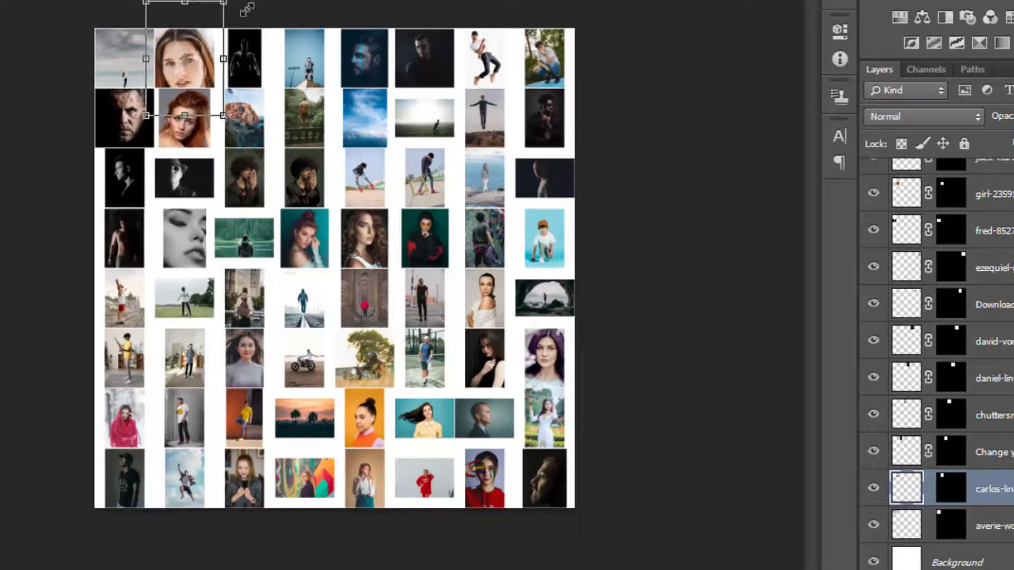
pyautogui.hotkey('ctrl', 't')
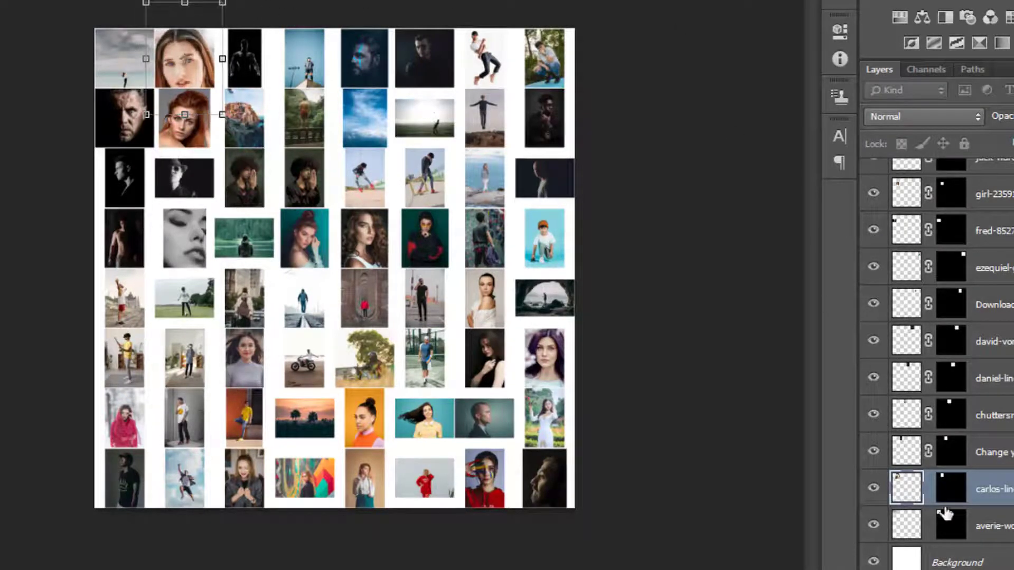
pyautogui.press('Return')
pyautogui.click(928, 452)
# Resize the black silhouette photo to its tile, then Merge Visible into one Background.
pyautogui.click(919, 418)
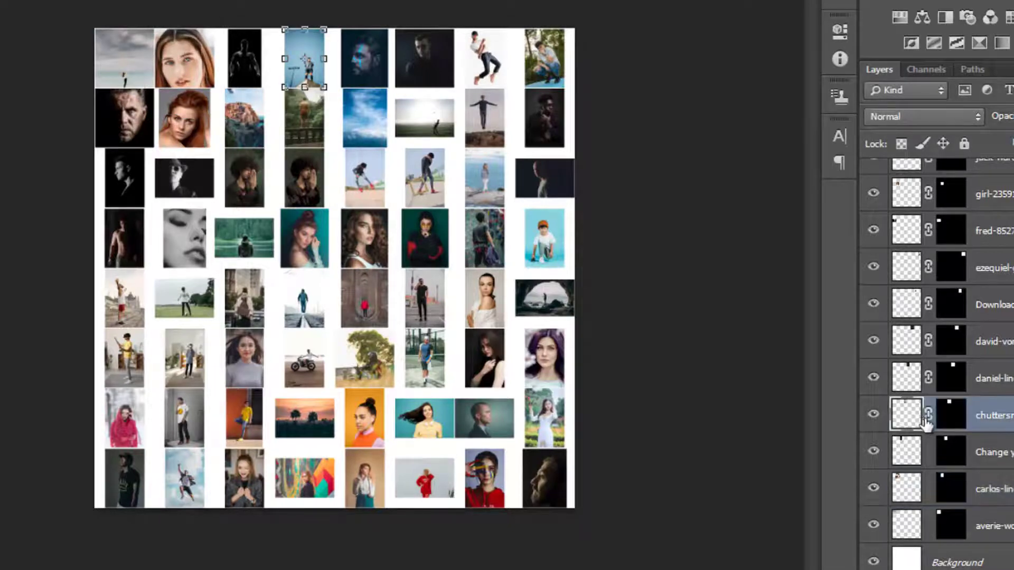
pyautogui.click(928, 415)
pyautogui.click(950, 450)
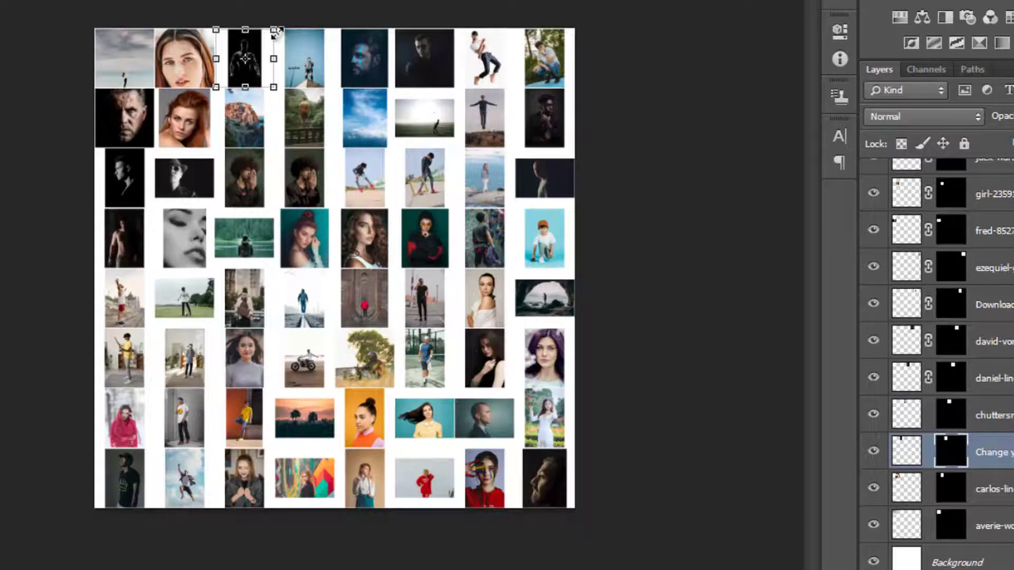
pyautogui.moveTo(274, 32); pyautogui.dragTo(260, 30)
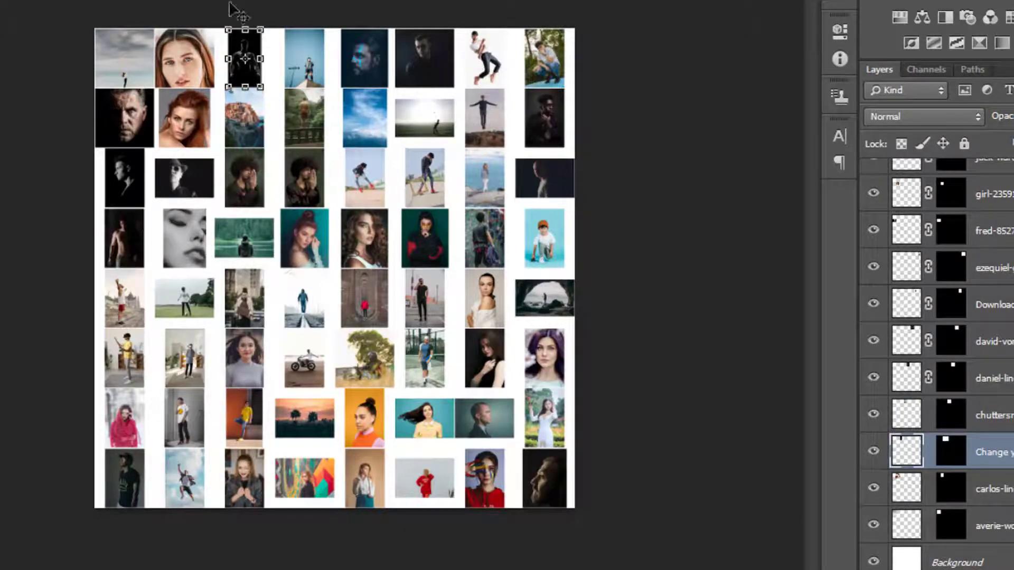
pyautogui.rightClick(995, 452)
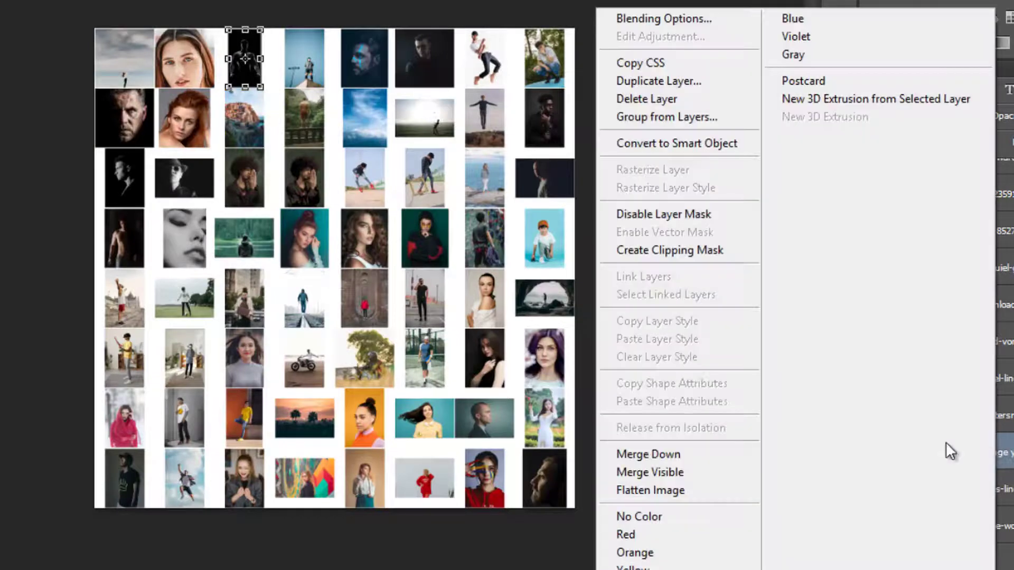
pyautogui.click(667, 473)
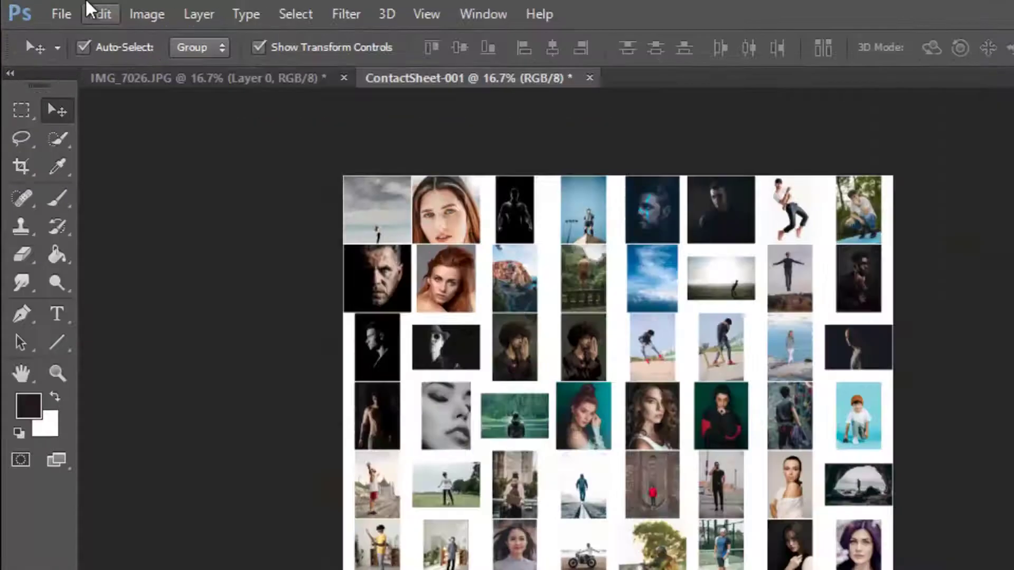
# Define the contact sheet as pattern 'example 1', then return to IMG_7026.JPG.
pyautogui.click(64, 9)
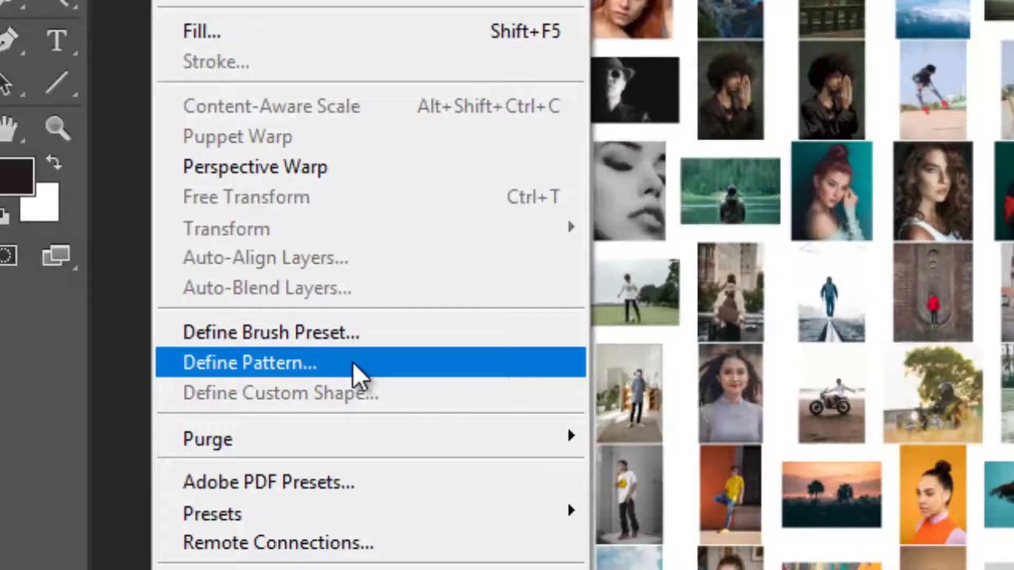
pyautogui.click(353, 362)
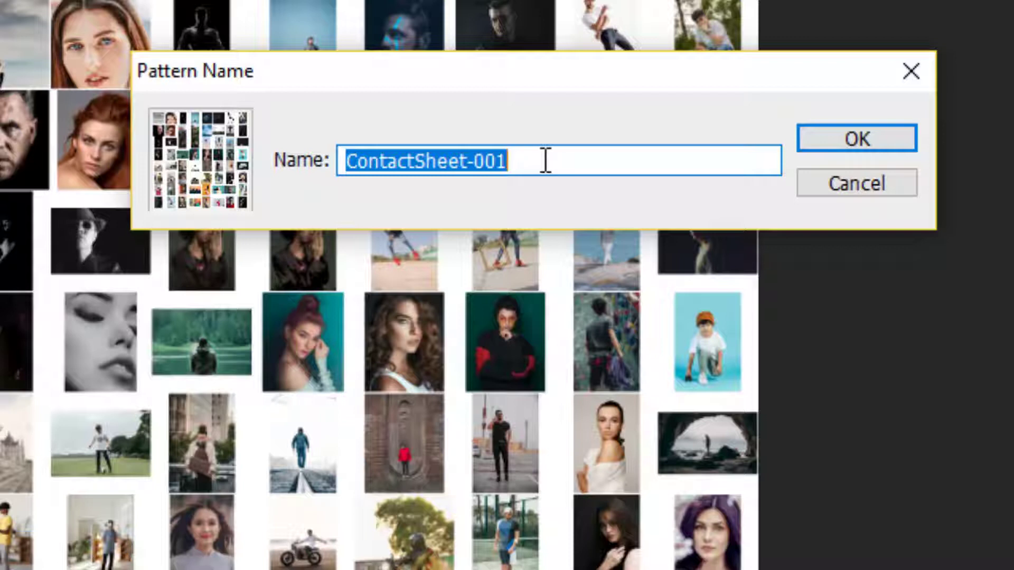
pyautogui.write('example 1')
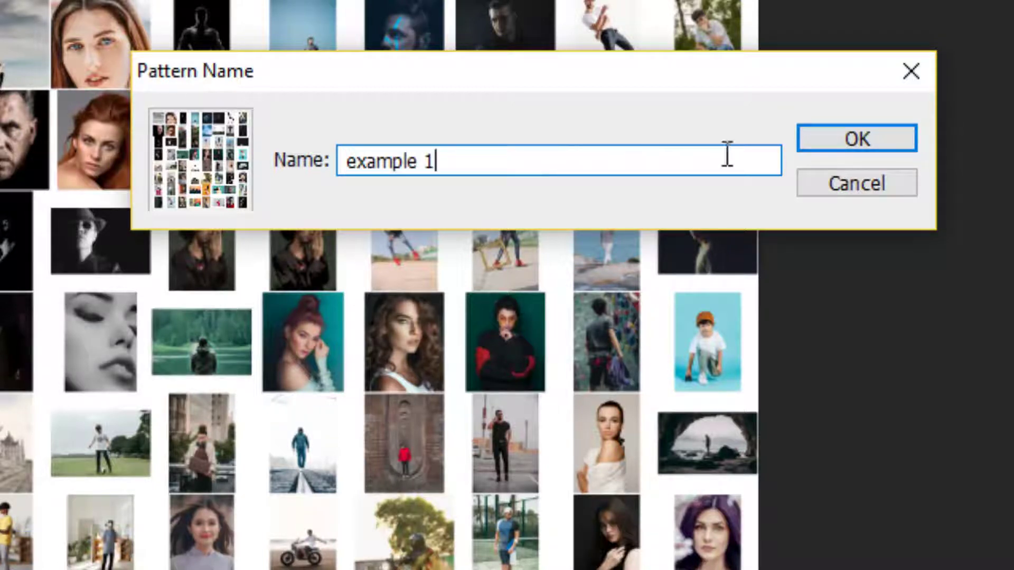
pyautogui.click(851, 135)
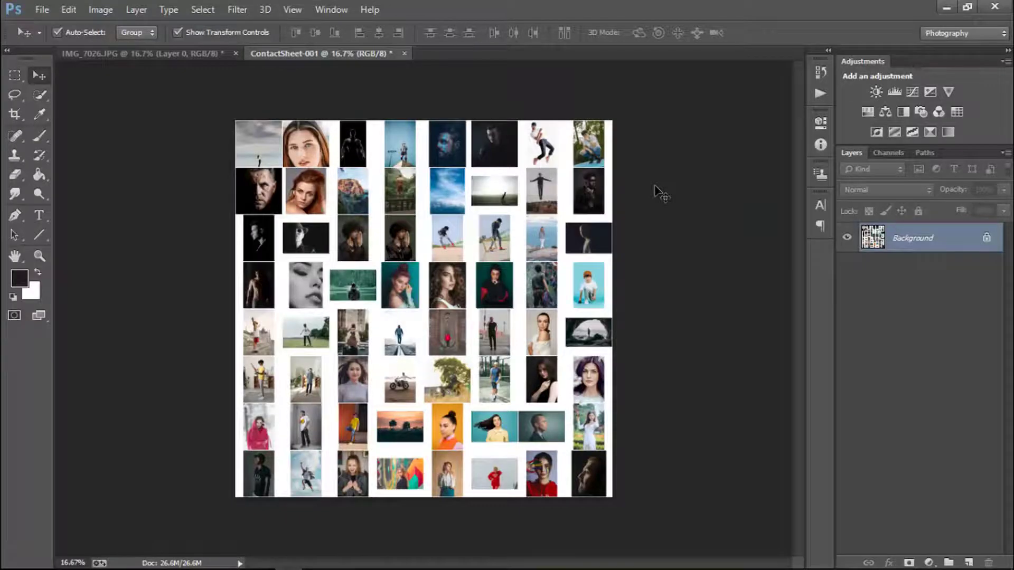
pyautogui.click(159, 62)
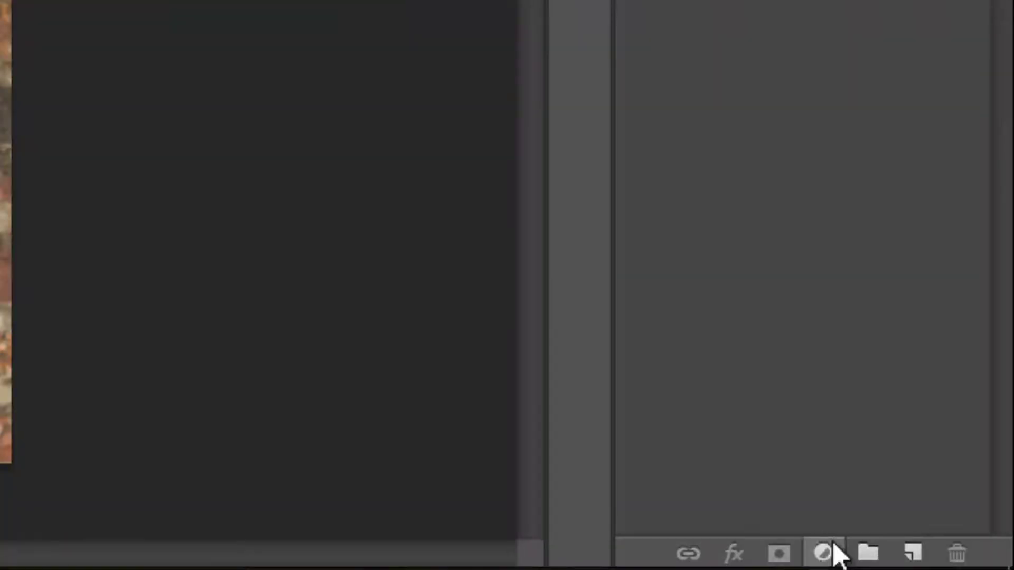
# Add a Pattern Fill layer using the 'example 1' pattern scaled down to 41%.
pyautogui.click(929, 562)
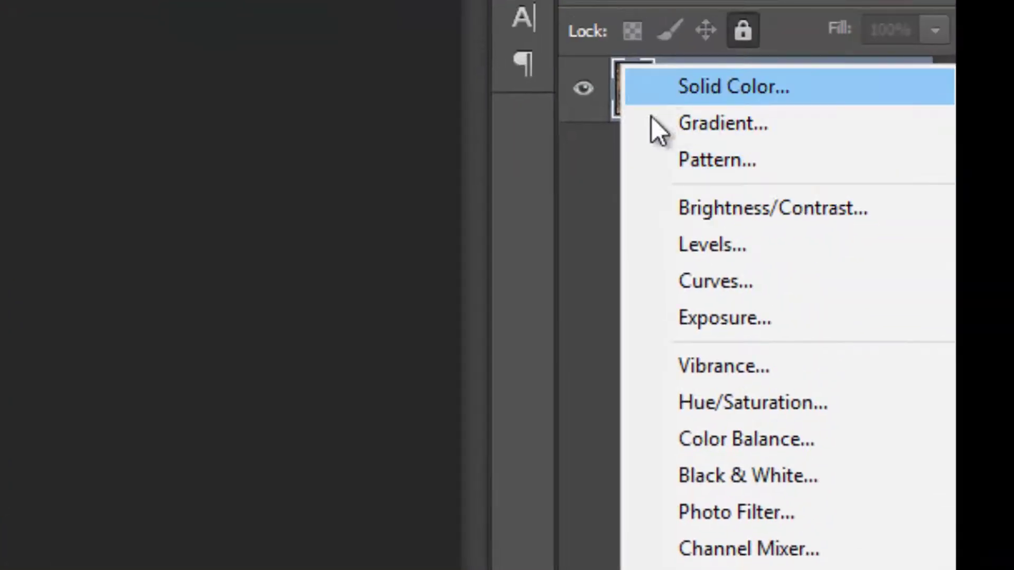
pyautogui.click(711, 158)
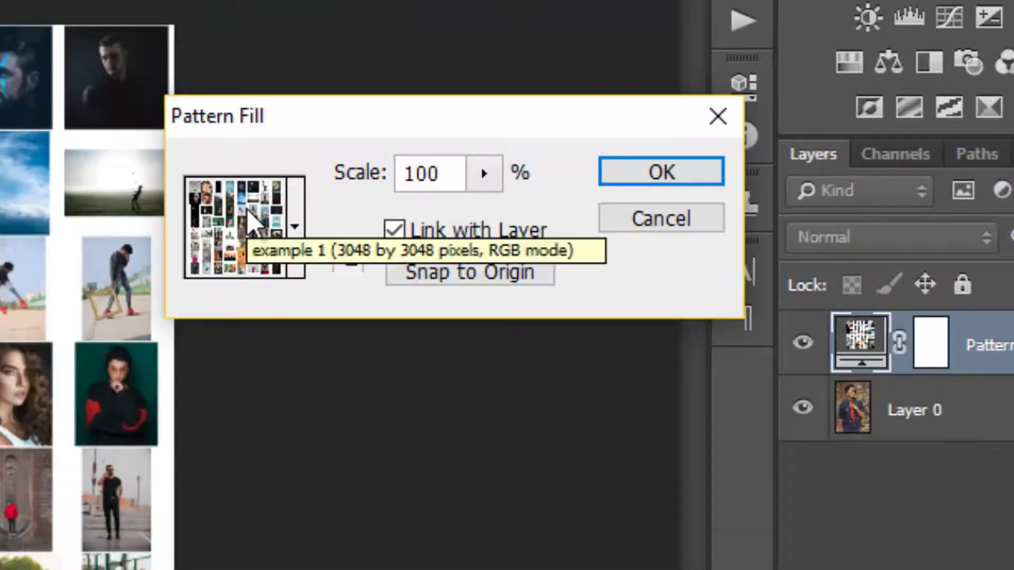
pyautogui.click(297, 215)
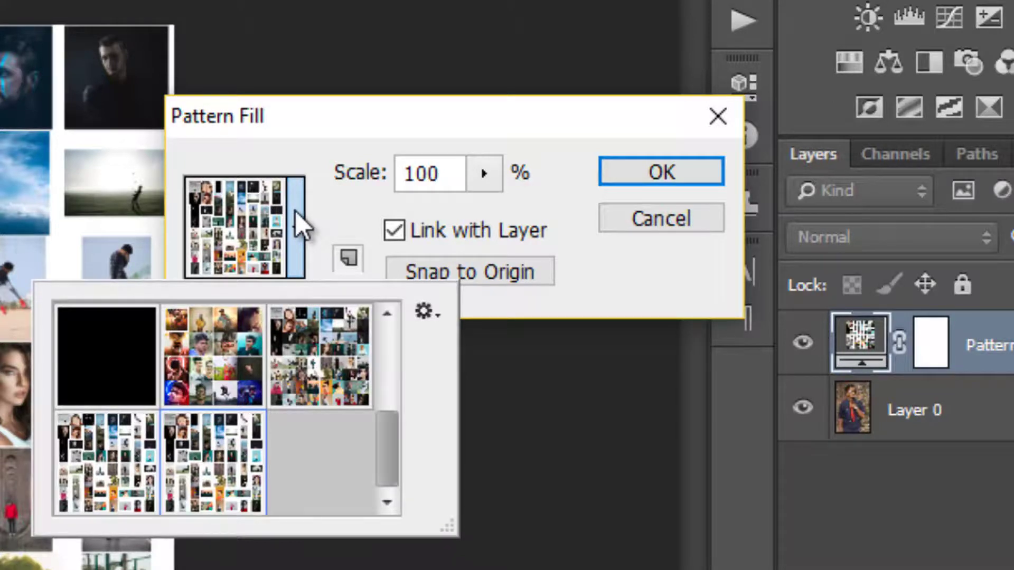
pyautogui.click(320, 355)
pyautogui.click(318, 190)
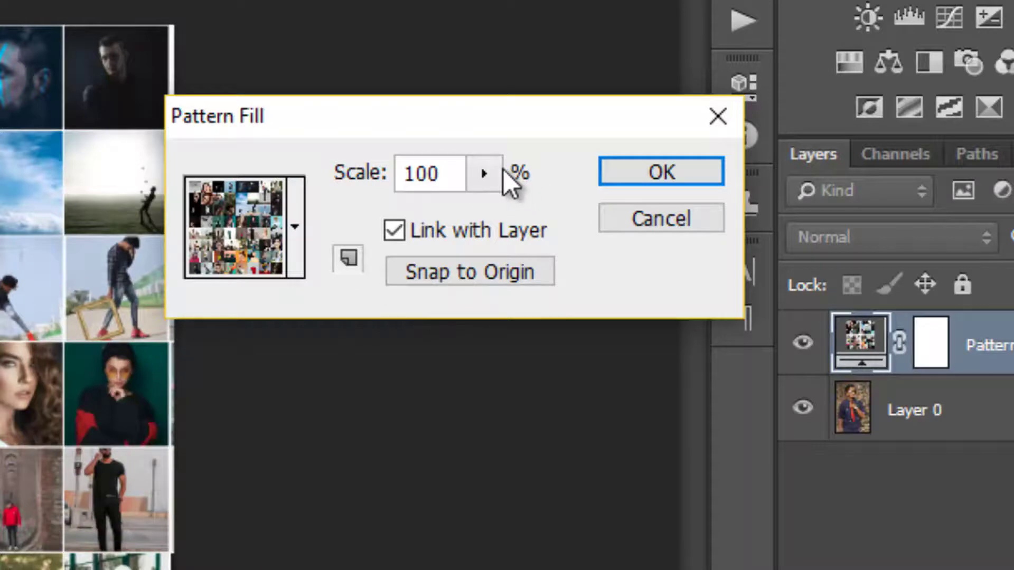
pyautogui.click(483, 172)
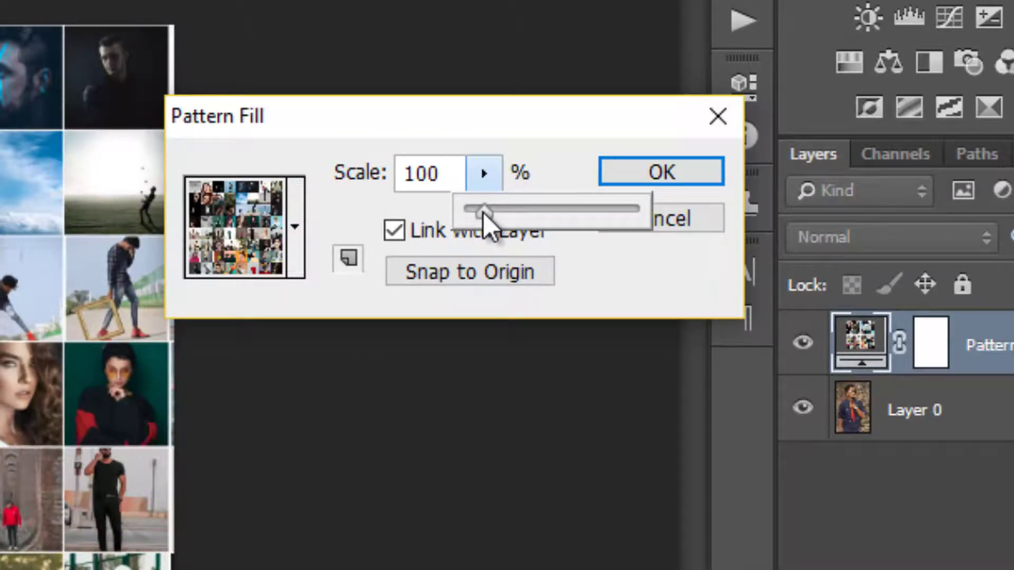
pyautogui.moveTo(483, 214); pyautogui.dragTo(481, 213)
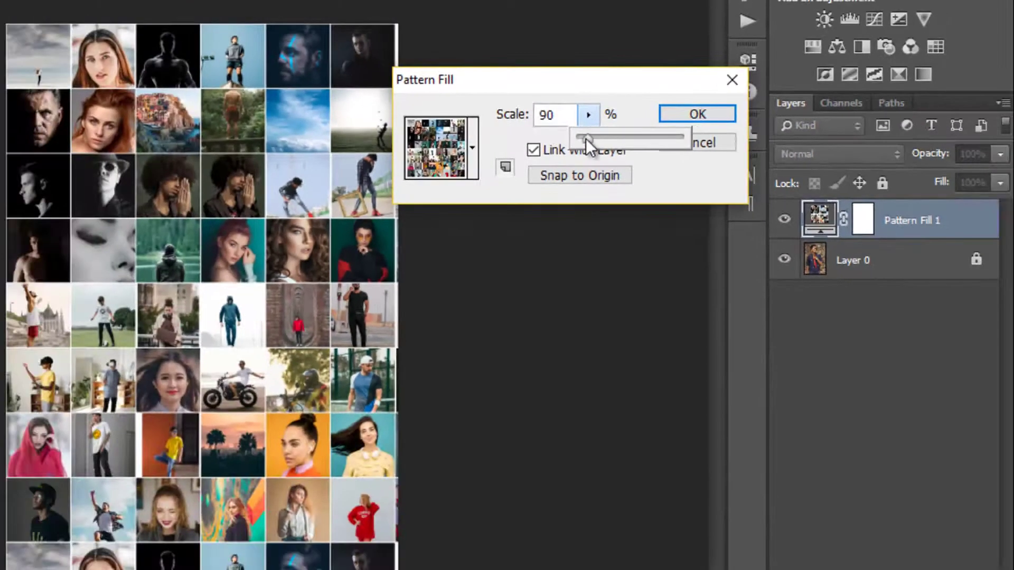
pyautogui.moveTo(585, 138); pyautogui.dragTo(584, 138)
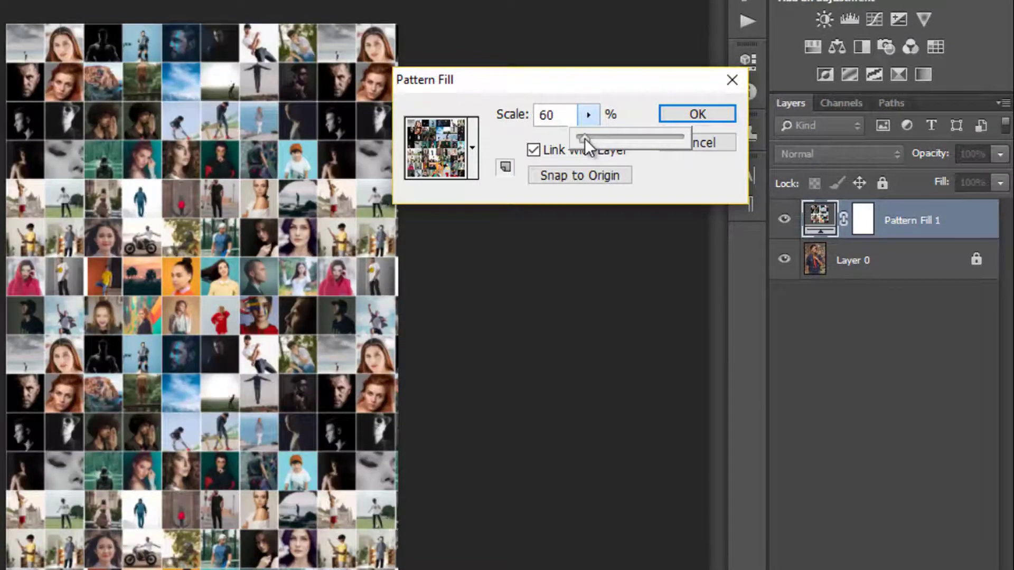
pyautogui.click(533, 150)
pyautogui.moveTo(579, 137); pyautogui.dragTo(582, 136)
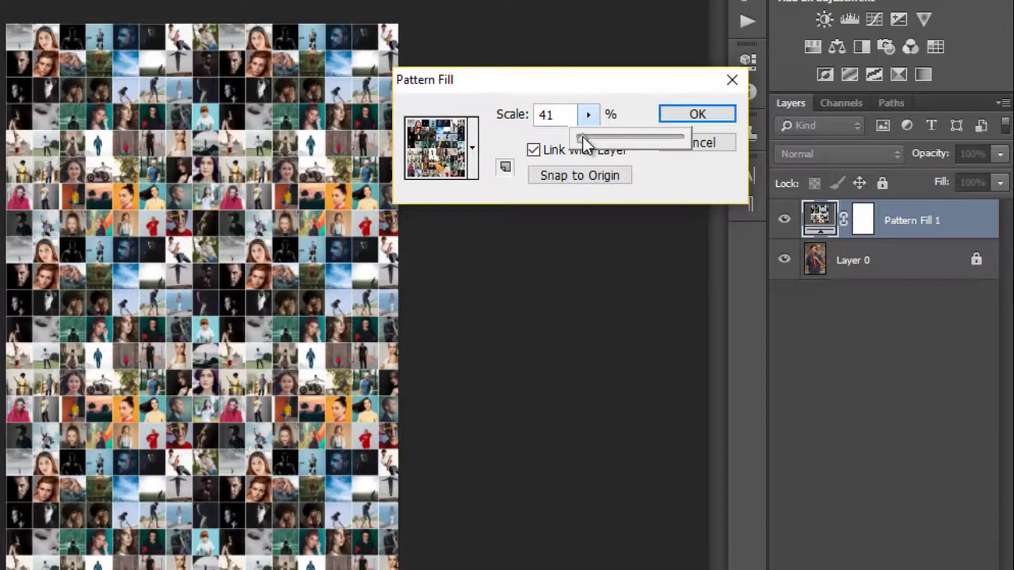
pyautogui.click(710, 112)
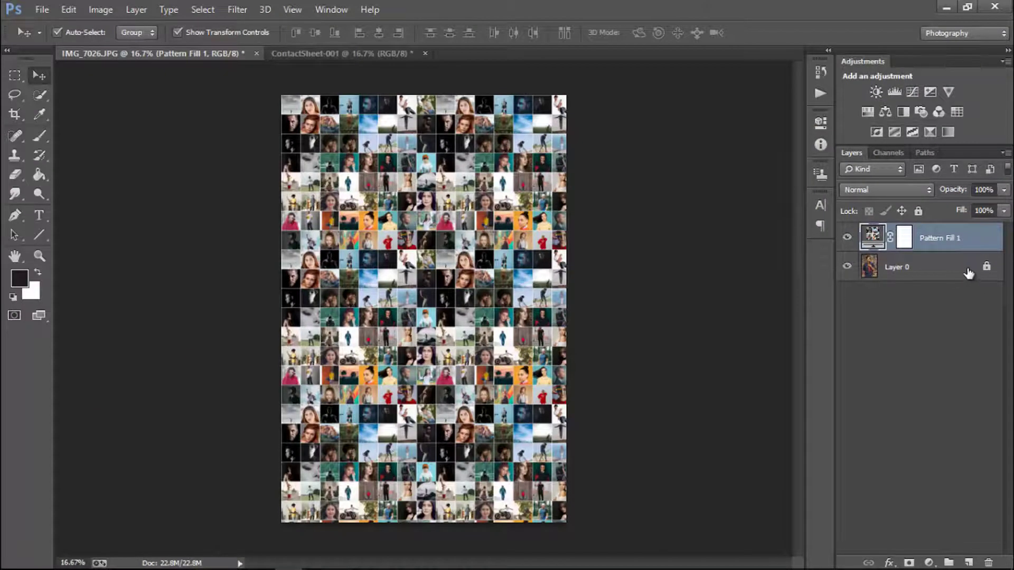
# Convert the portrait's Layer 0 into a smart object.
pyautogui.click(962, 272)
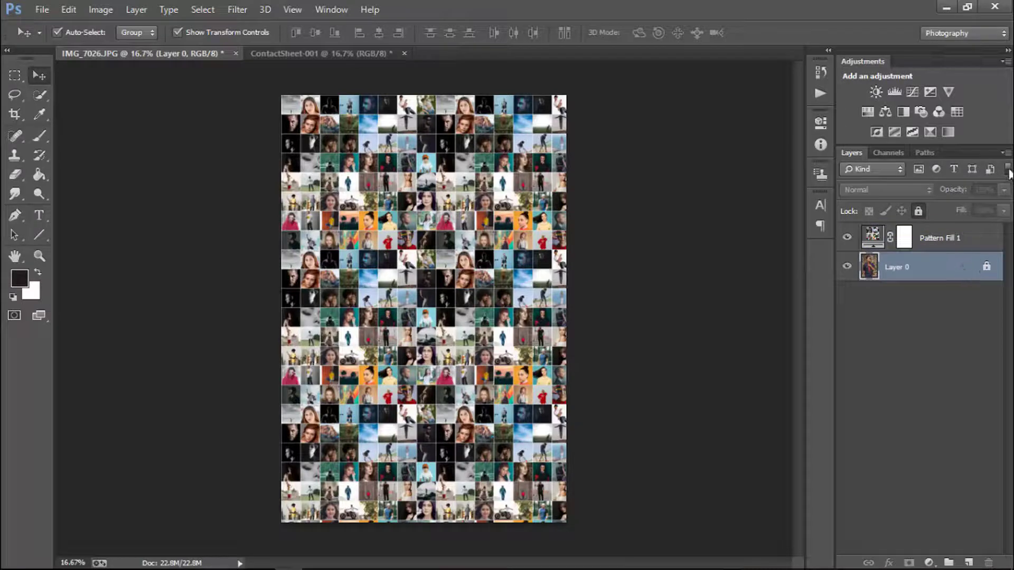
pyautogui.click(1002, 152)
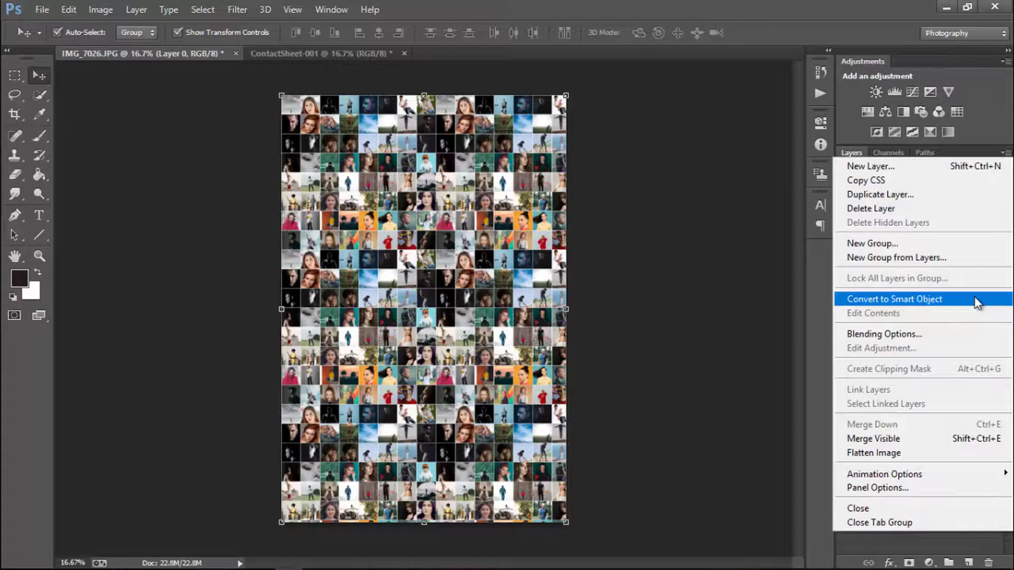
pyautogui.click(974, 298)
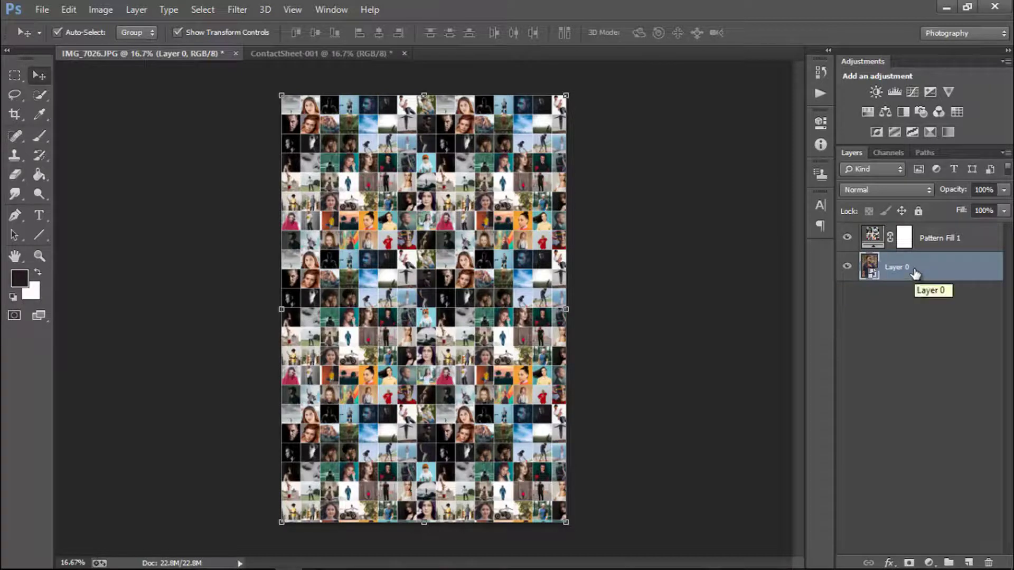
# Set Pattern Fill 1's blend mode to Overlay and reselect Layer 0.
pyautogui.click(925, 238)
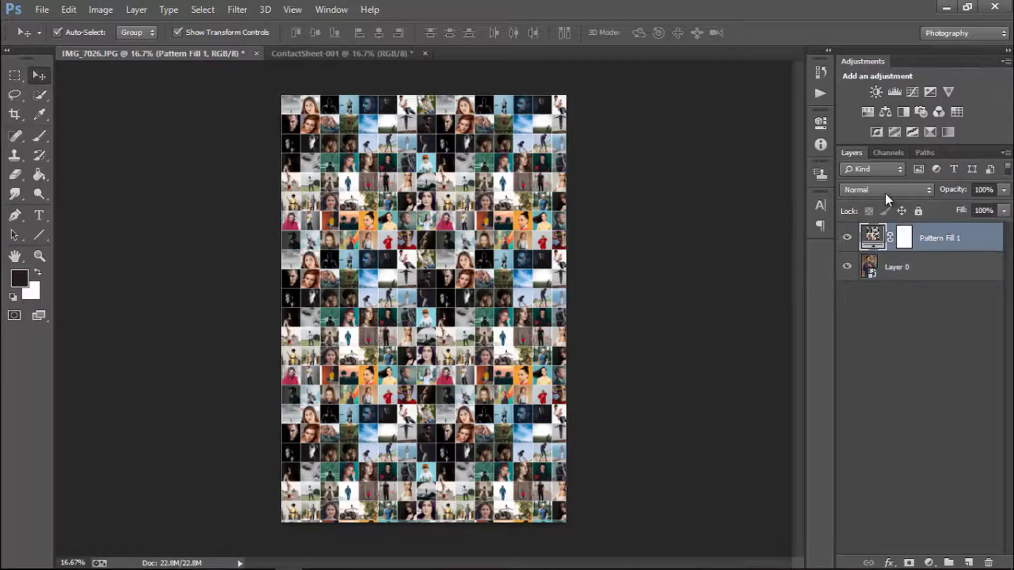
pyautogui.click(885, 192)
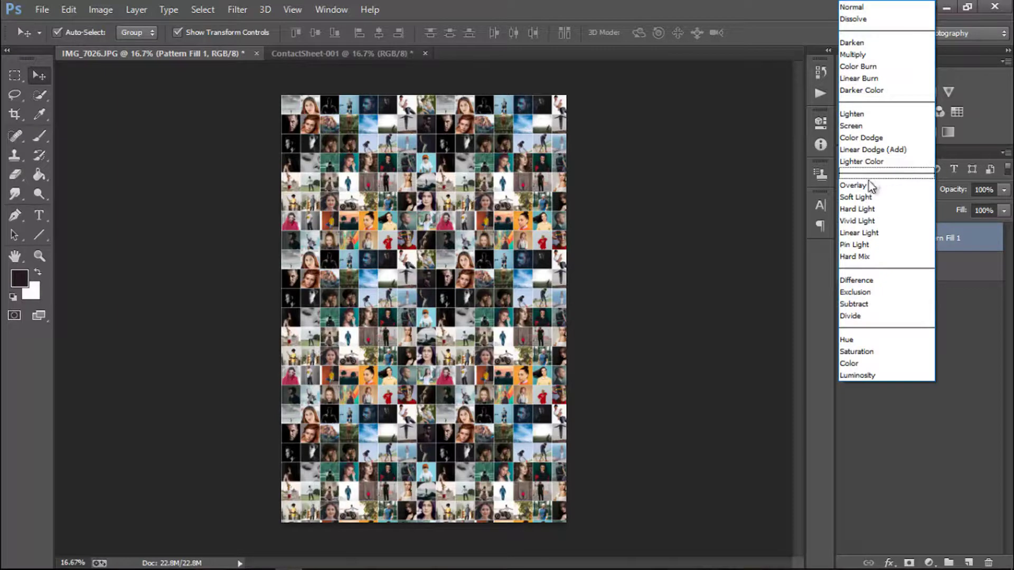
pyautogui.click(866, 185)
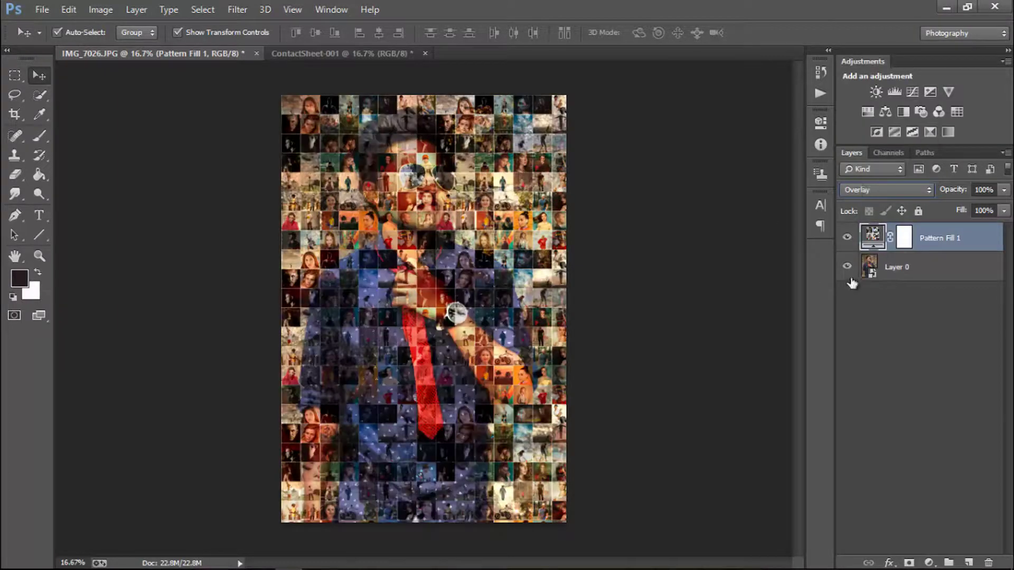
pyautogui.click(908, 269)
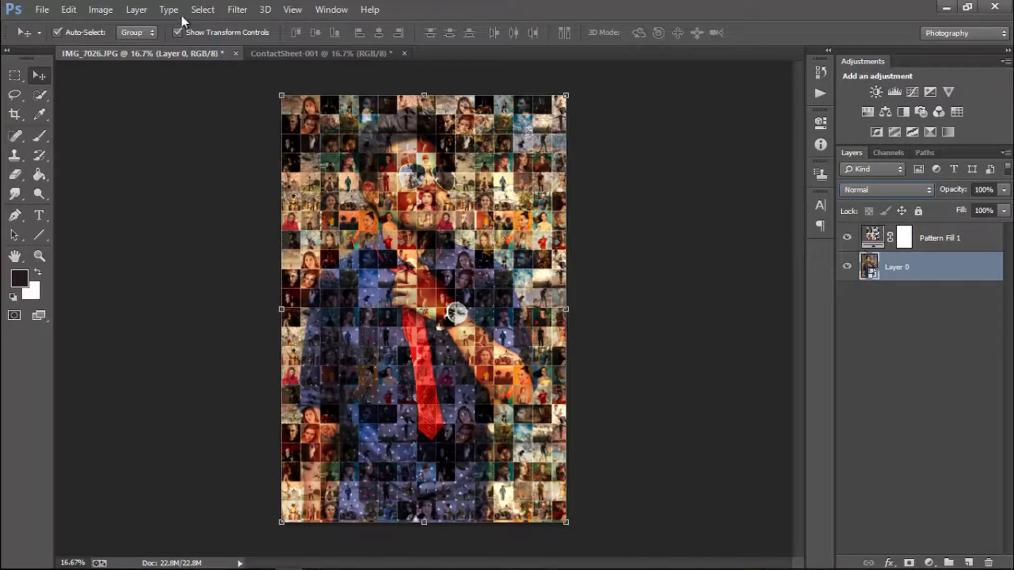
# Apply Shadows/Highlights to Layer 0 with shadows lowered to about 8 and highlights raised.
pyautogui.click(106, 11)
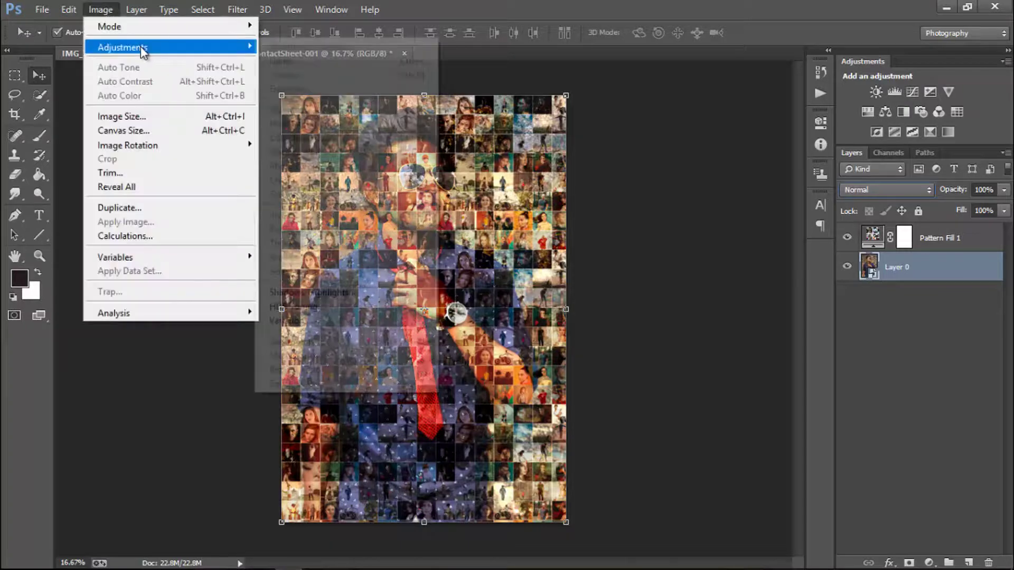
pyautogui.moveTo(123, 47)
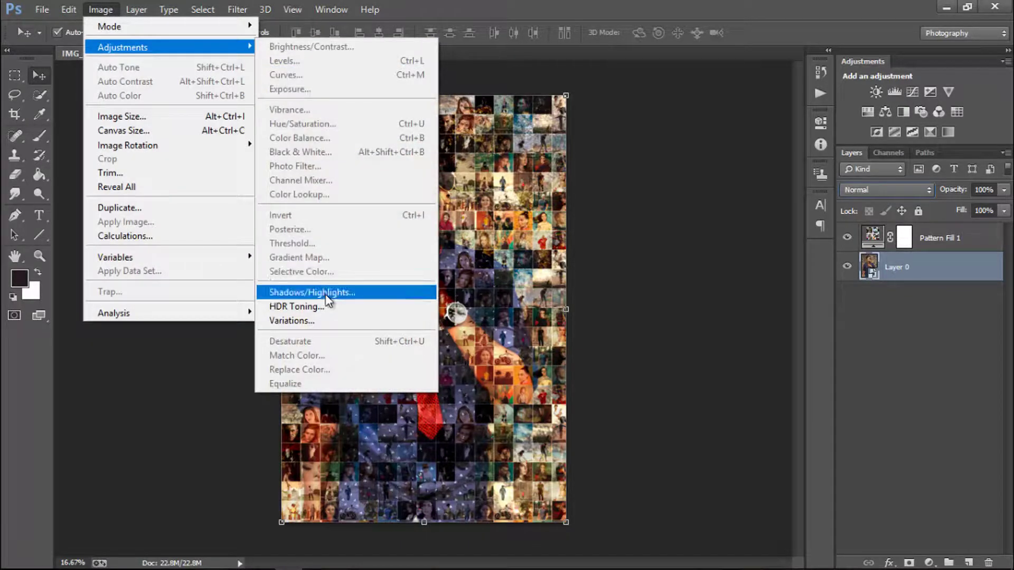
pyautogui.click(325, 293)
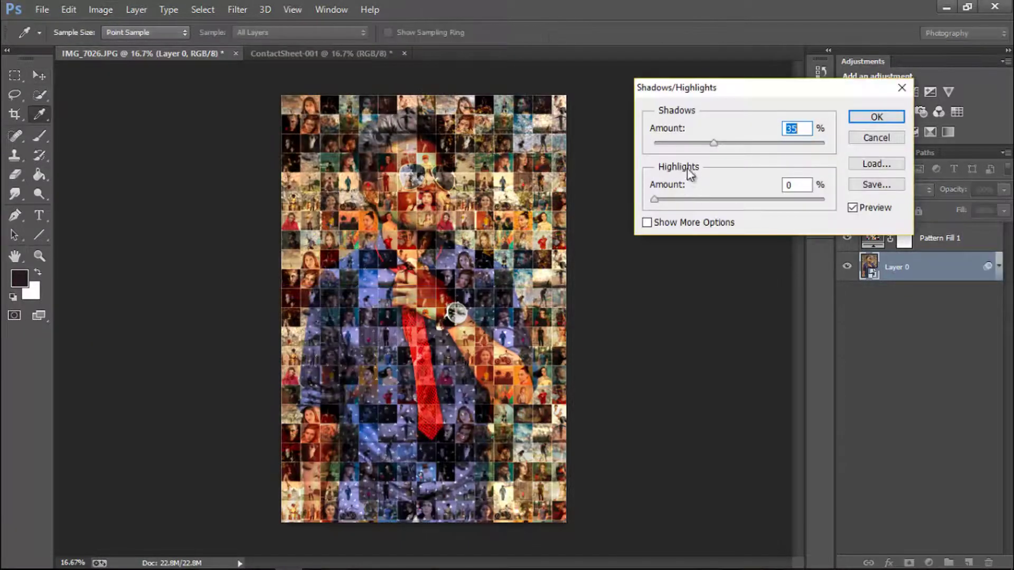
pyautogui.moveTo(680, 142); pyautogui.dragTo(667, 142)
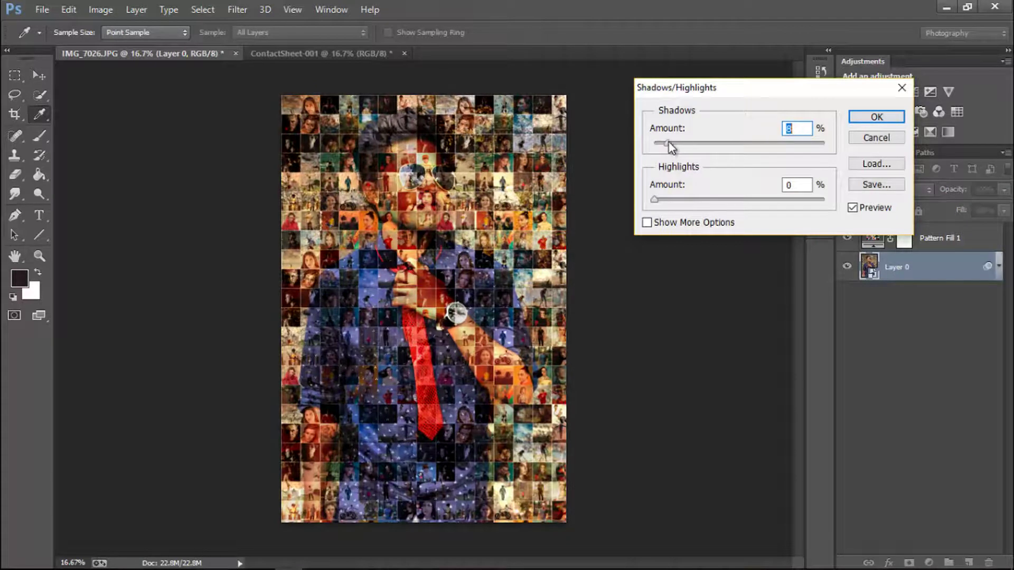
pyautogui.click(679, 200)
pyautogui.moveTo(680, 201); pyautogui.dragTo(682, 200)
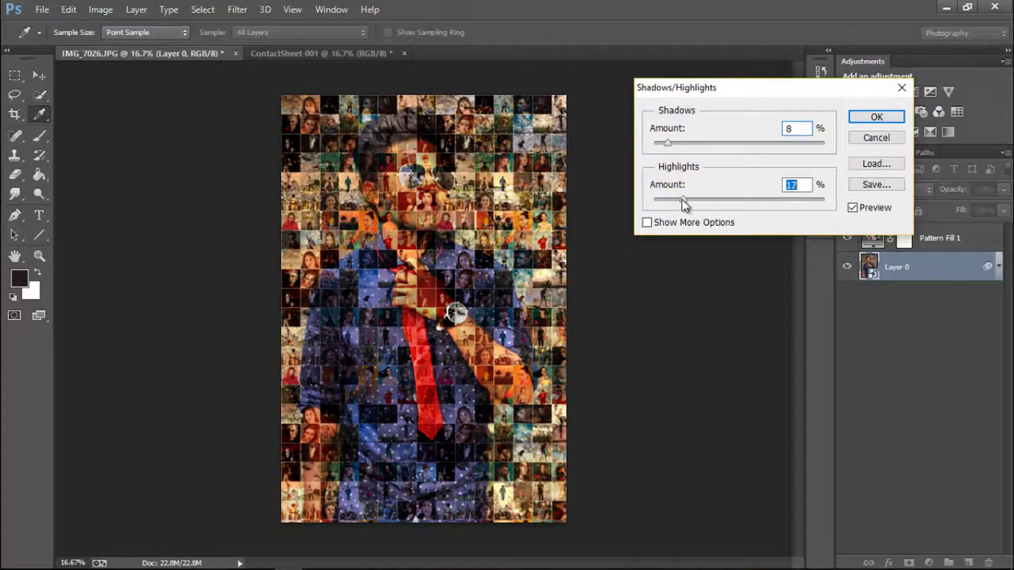
pyautogui.moveTo(680, 141); pyautogui.dragTo(666, 144)
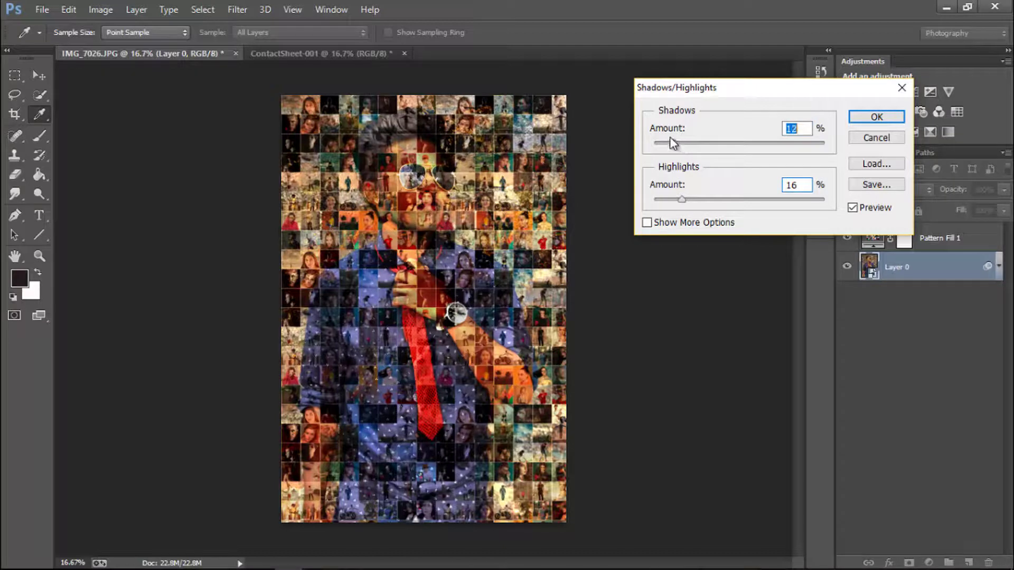
pyautogui.click(694, 200)
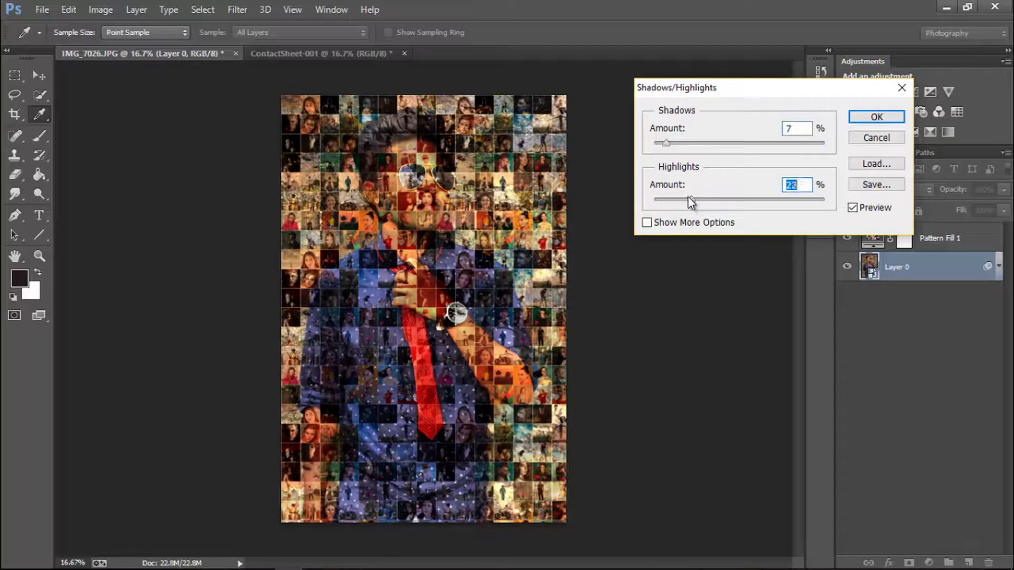
pyautogui.click(865, 115)
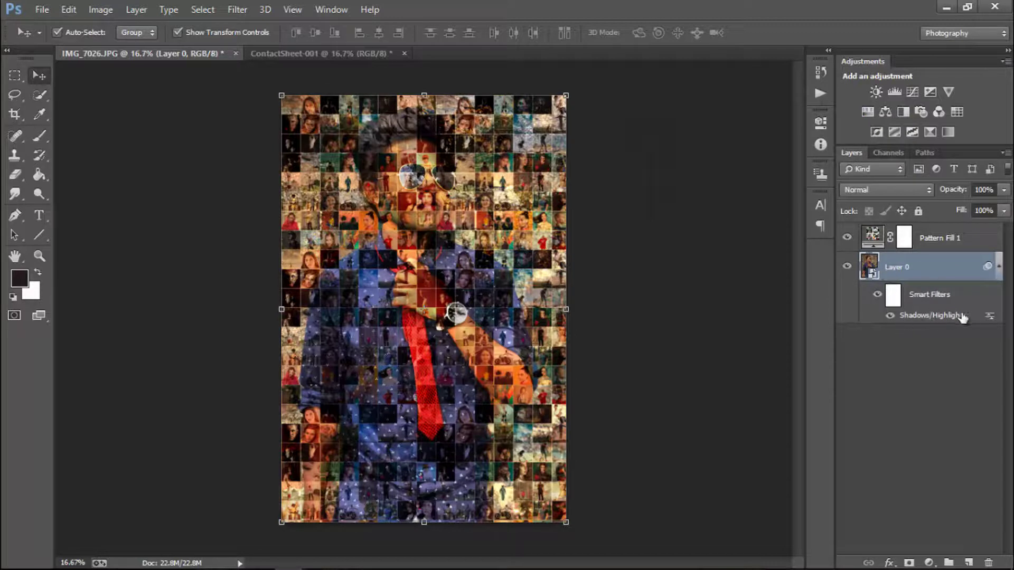
# Lower the Shadows/Highlights filter's blending opacity to 79%.
pyautogui.doubleClick(989, 316)
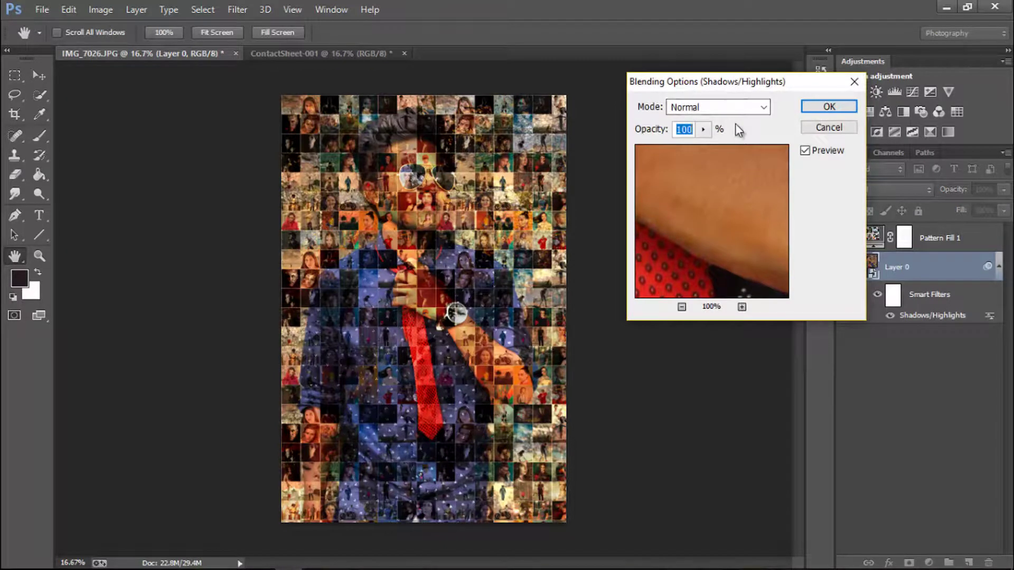
pyautogui.click(703, 130)
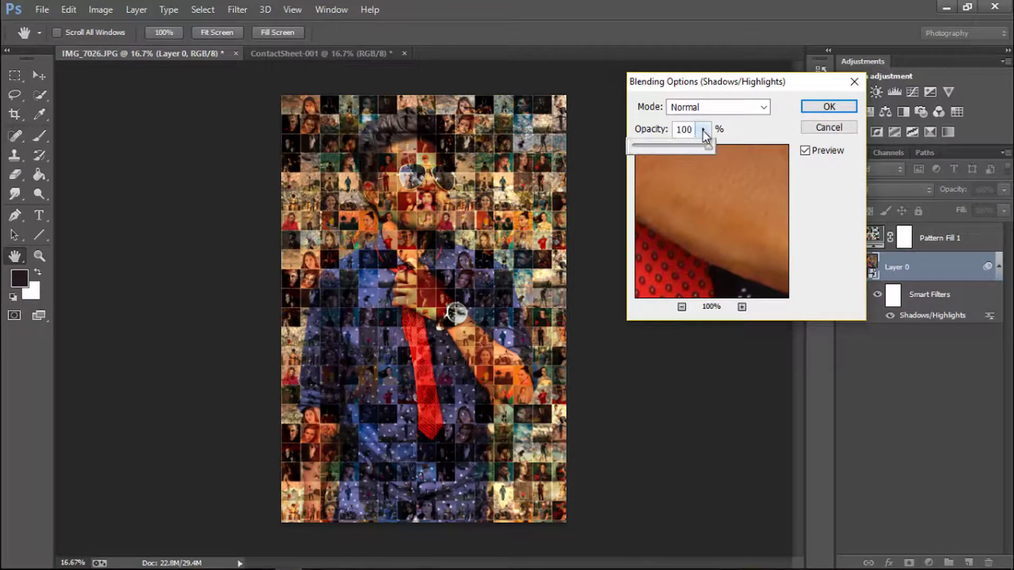
pyautogui.click(667, 146)
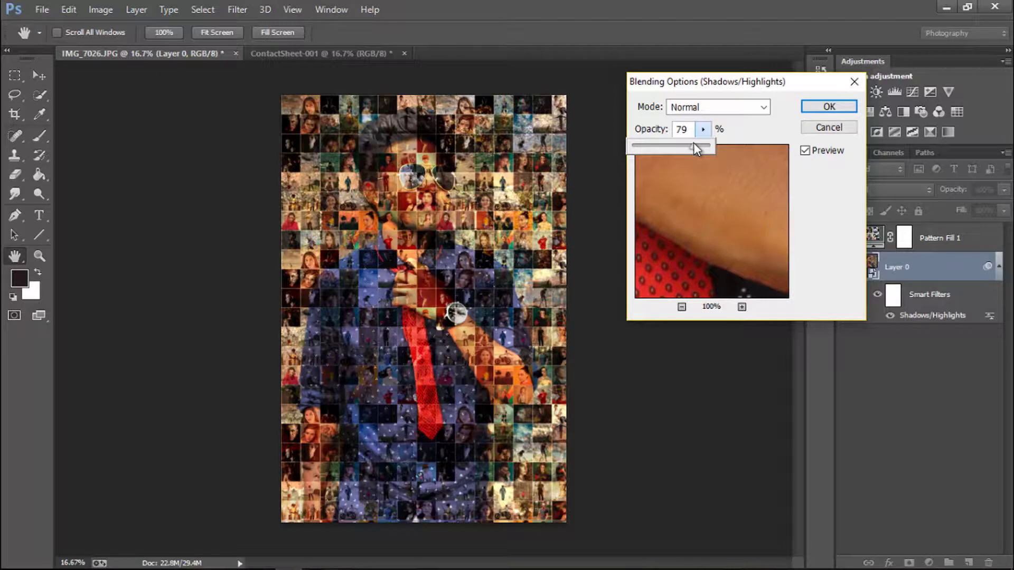
# Set the filter's blending mode to Soft Light and apply it.
pyautogui.click(721, 108)
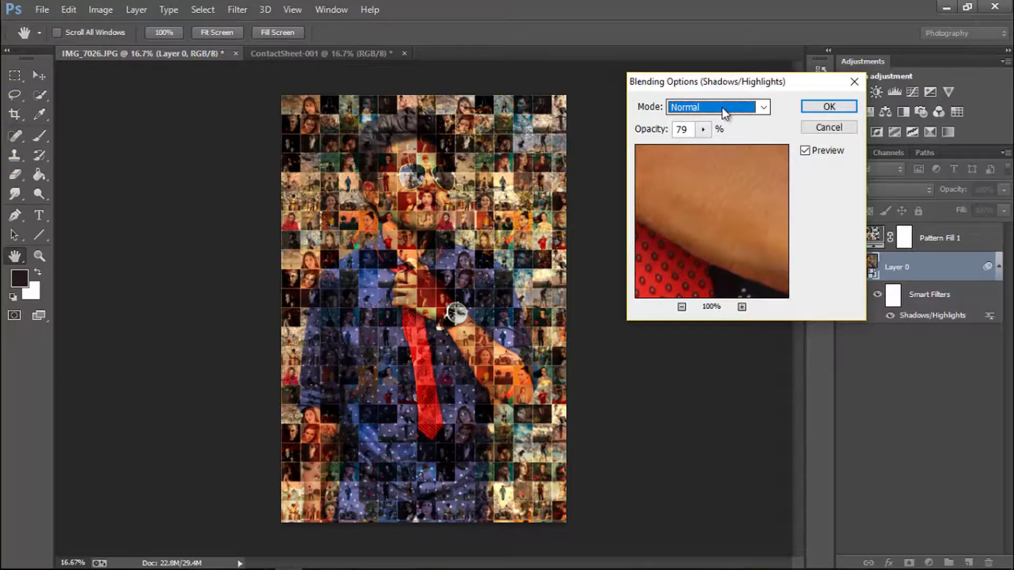
pyautogui.scroll(-1, 725, 113)
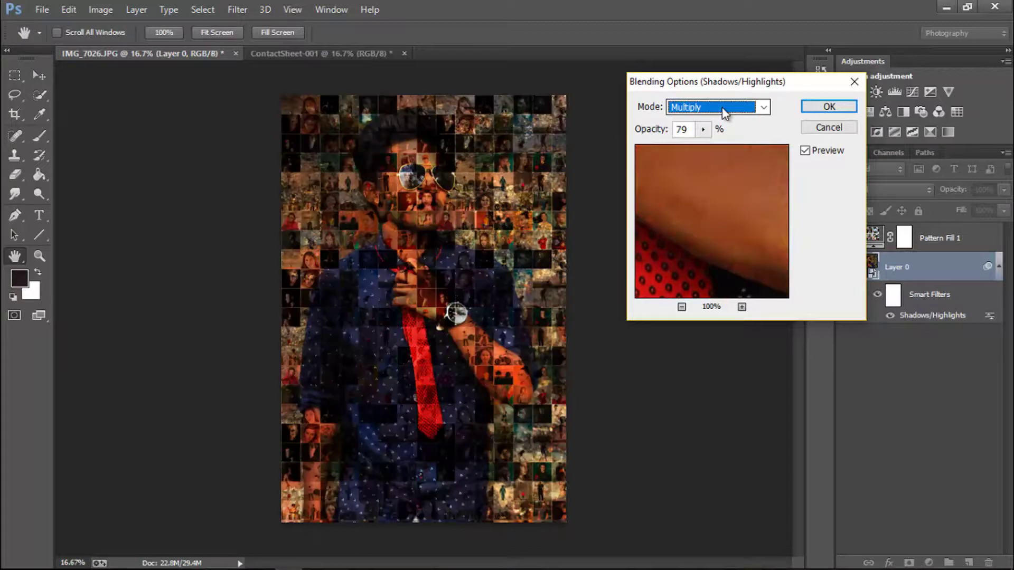
pyautogui.scroll(-1, 726, 114)
pyautogui.scroll(-1, 726, 114)
pyautogui.scroll(-1, 726, 114)
pyautogui.scroll(-1, 726, 114)
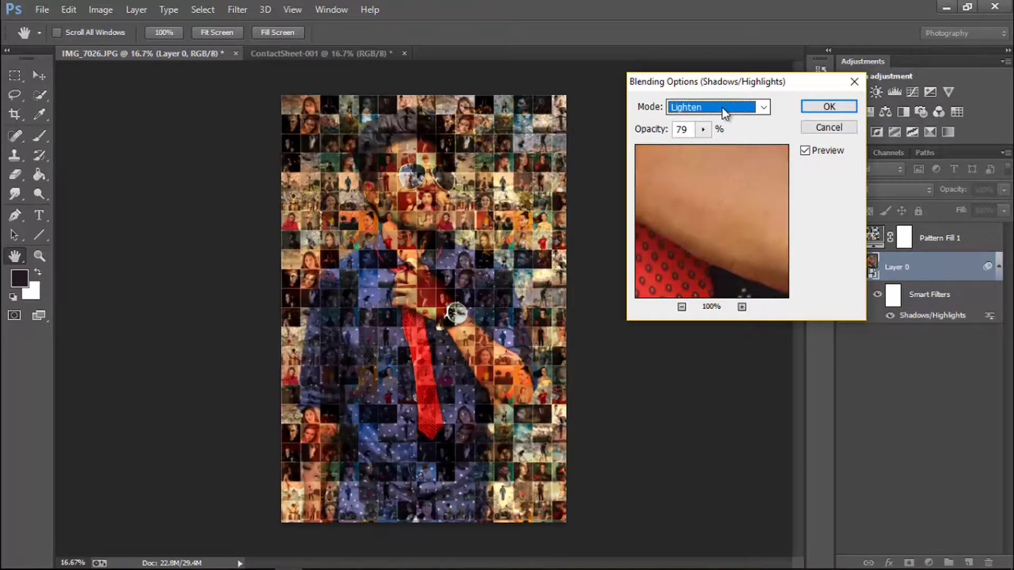
pyautogui.scroll(-1, 726, 113)
pyautogui.scroll(-1, 726, 114)
pyautogui.scroll(-1, 725, 114)
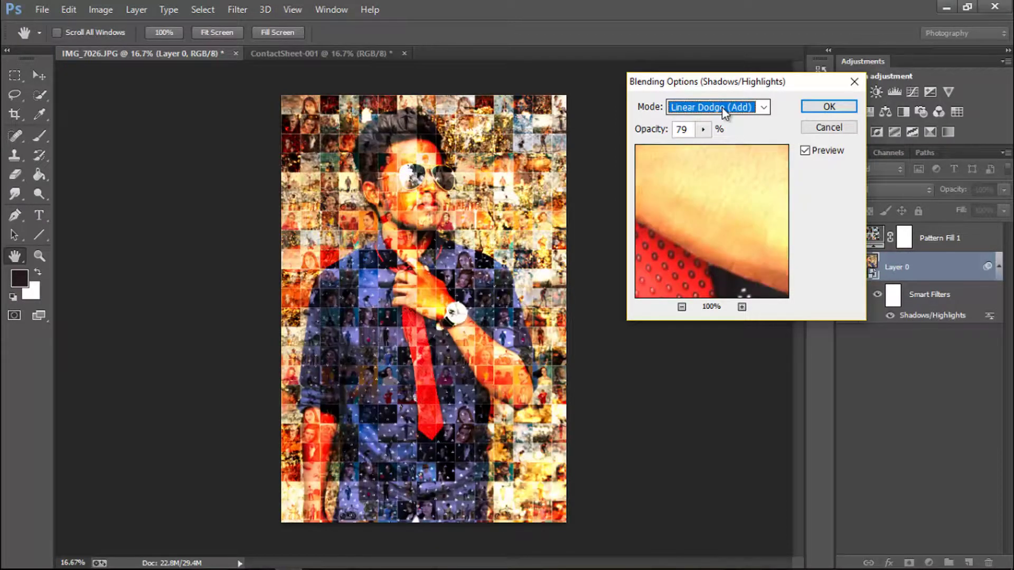
pyautogui.scroll(-1, 726, 114)
pyautogui.scroll(-1, 726, 114)
pyautogui.scroll(-1, 725, 114)
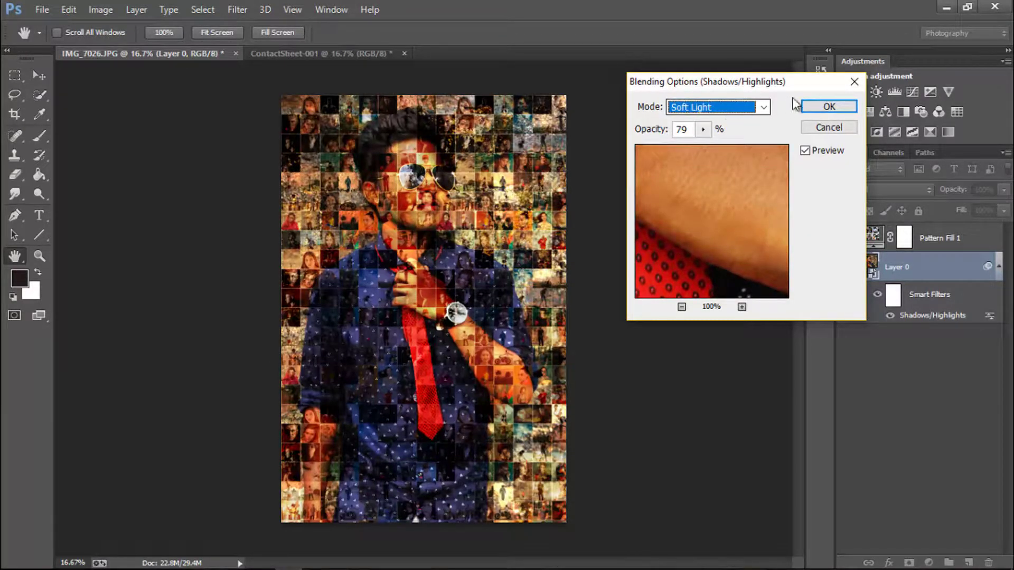
pyautogui.click(817, 107)
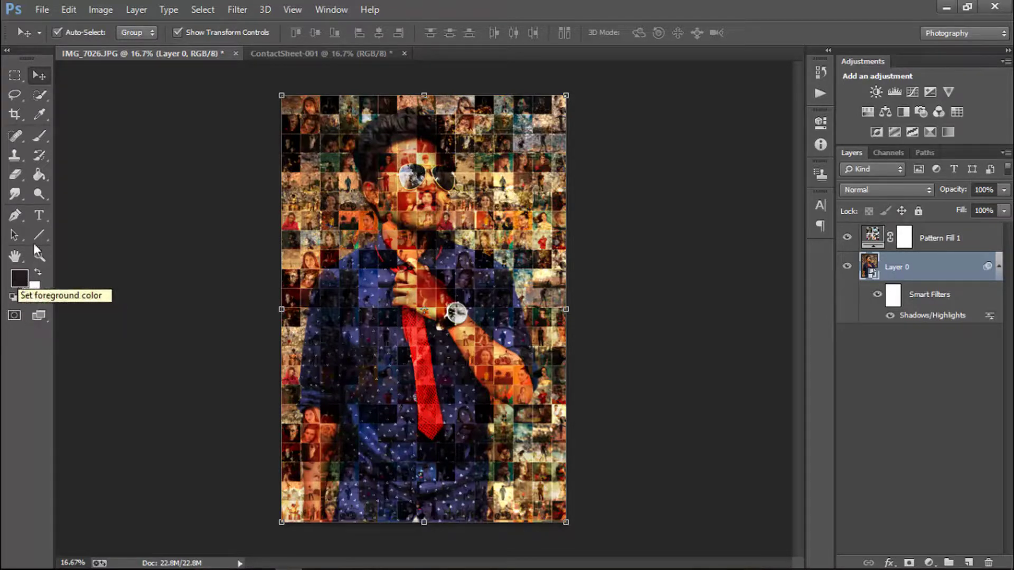
# Paint black with a soft brush on the Pattern Fill 1 mask over the face, glasses and arm.
pyautogui.click(39, 136)
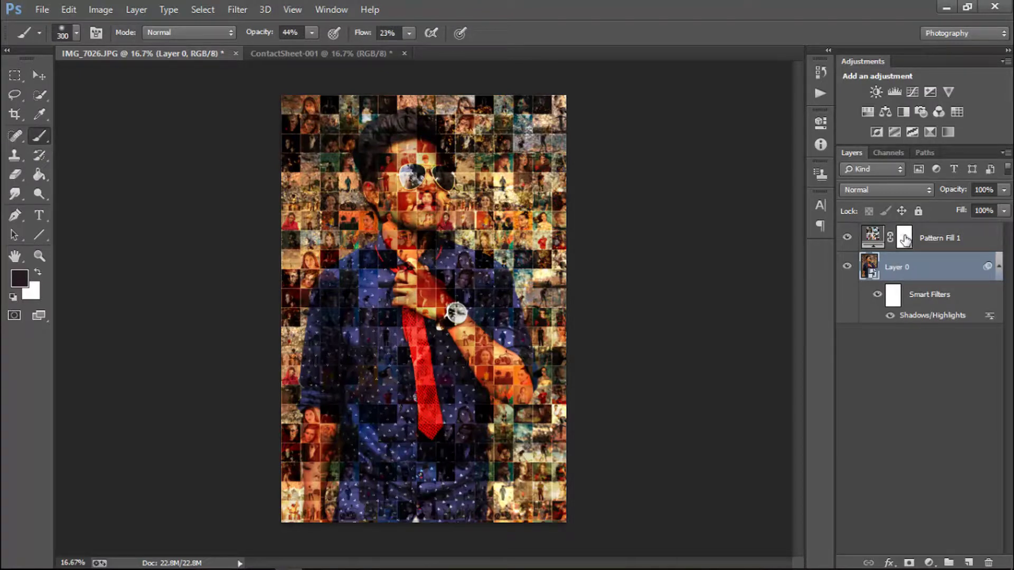
pyautogui.click(904, 238)
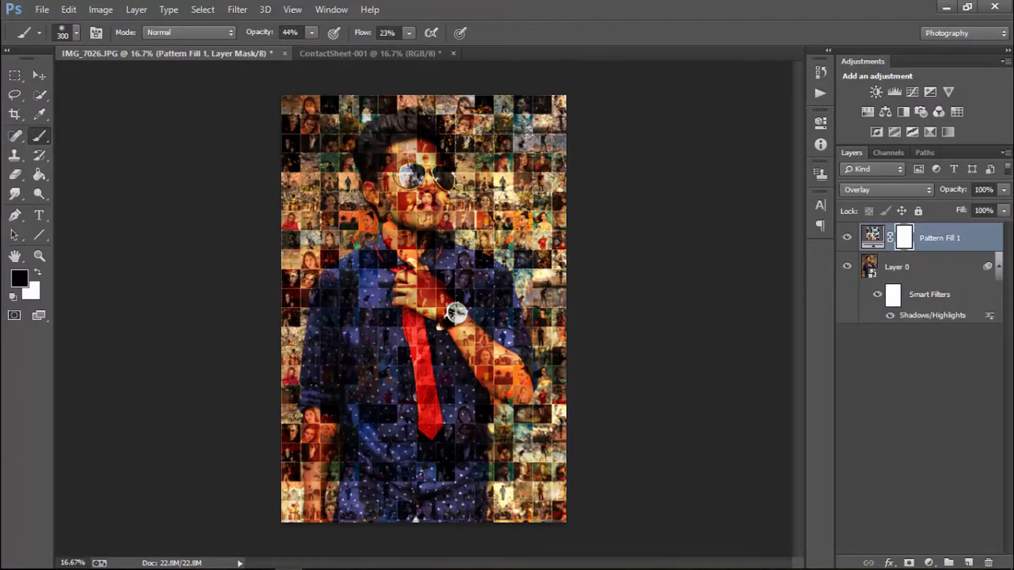
pyautogui.moveTo(411, 174)
pyautogui.mouseDown()
pyautogui.moveTo(384, 177)
pyautogui.moveTo(449, 176)
pyautogui.moveTo(508, 382)
pyautogui.mouseUp()
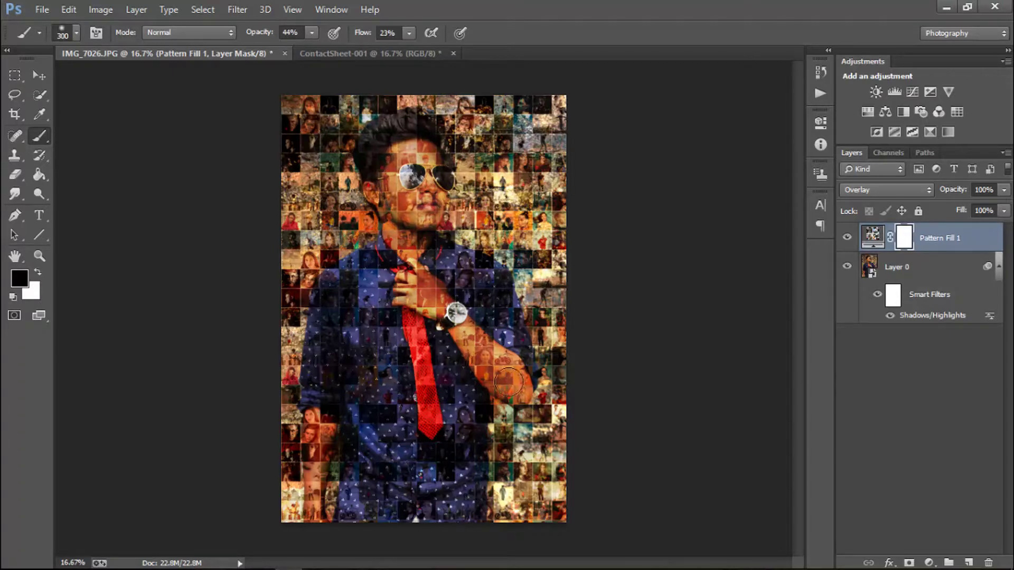
pyautogui.moveTo(317, 439); pyautogui.dragTo(307, 486)
pyautogui.moveTo(415, 209)
pyautogui.mouseDown()
pyautogui.moveTo(393, 214)
pyautogui.moveTo(406, 256)
pyautogui.mouseUp()
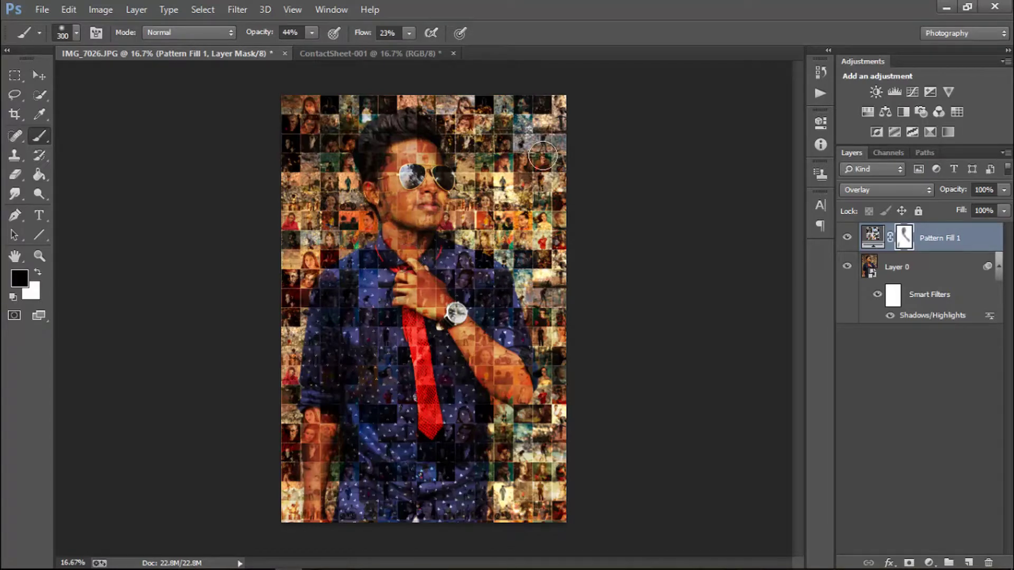
# Merge Visible from the Pattern Fill 1 layer's context menu.
pyautogui.rightClick(983, 238)
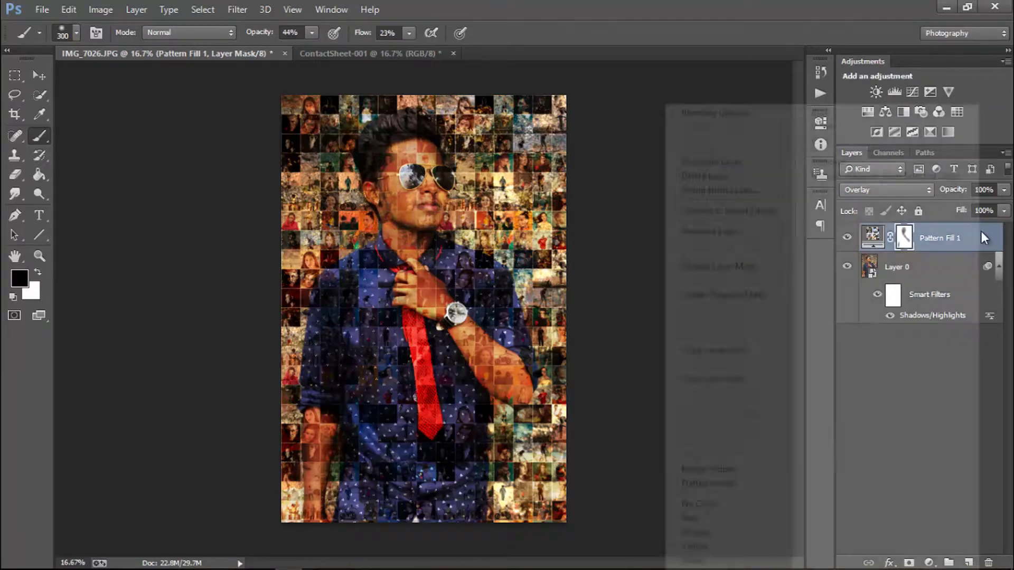
pyautogui.click(740, 470)
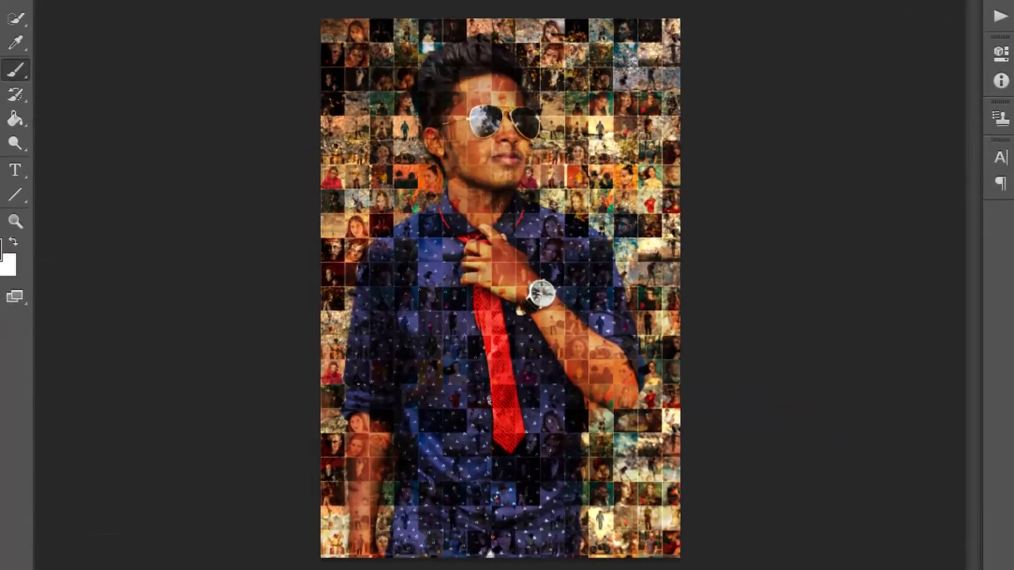